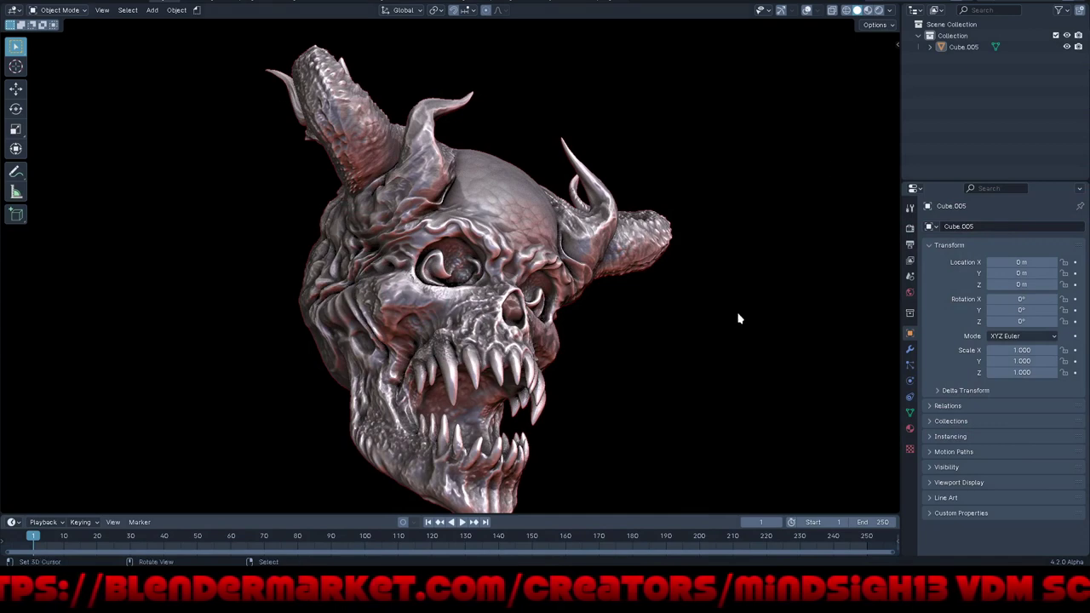
# Inspect the skull from several angles and switch it into Sculpt Mode.
pyautogui.moveTo(739, 318); pyautogui.dragTo(682, 367, button='middle')
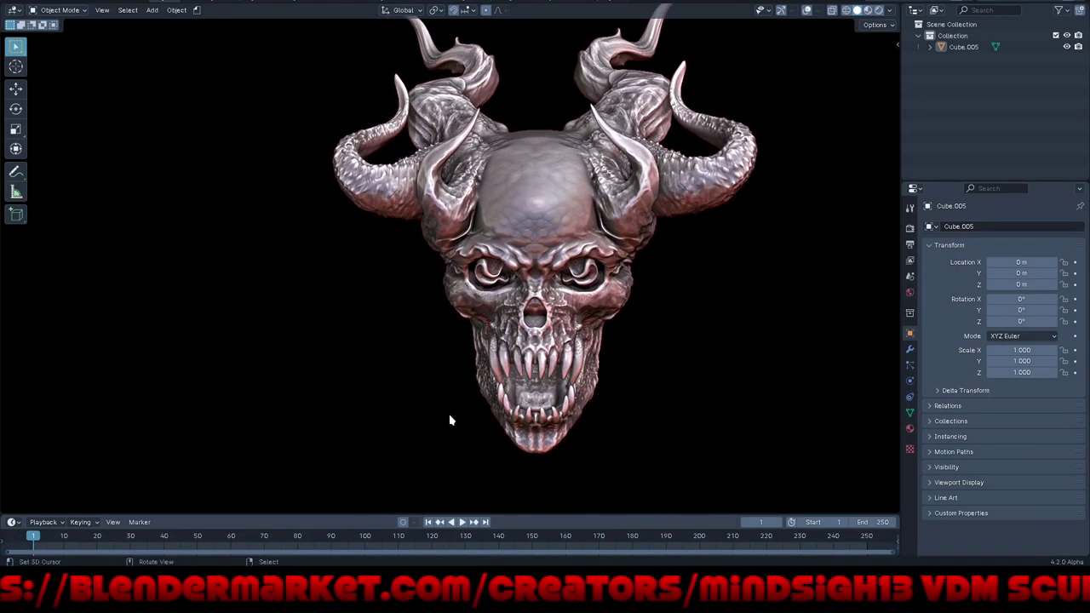
pyautogui.moveTo(452, 420); pyautogui.dragTo(470, 437, button='middle')
pyautogui.moveTo(626, 224); pyautogui.dragTo(632, 221, button='middle')
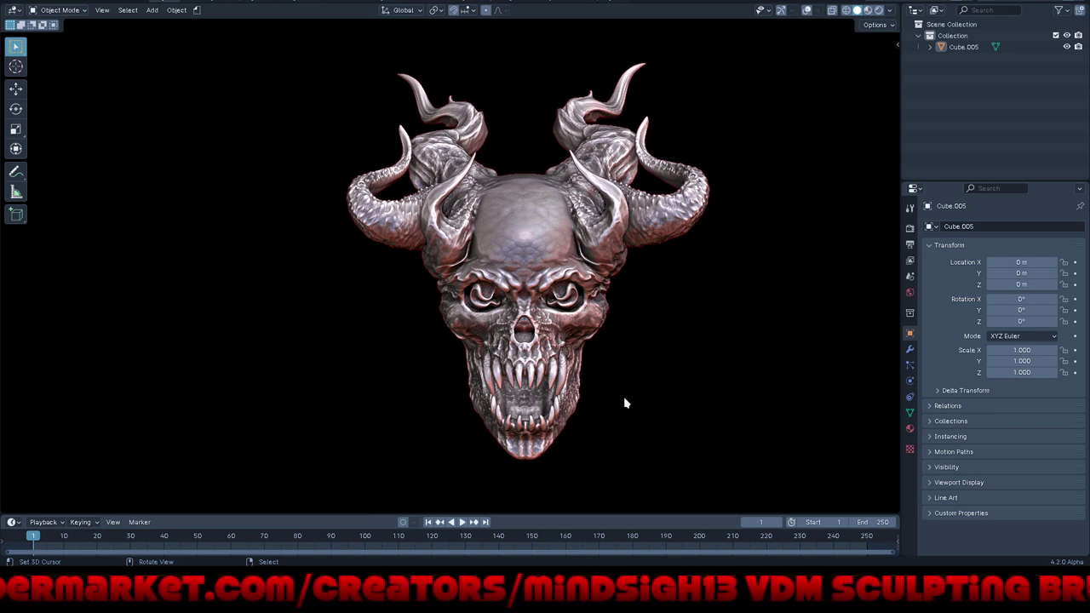
pyautogui.moveTo(717, 402)
pyautogui.mouseDown(button='middle')
pyautogui.moveTo(713, 389)
pyautogui.moveTo(645, 410)
pyautogui.moveTo(667, 402)
pyautogui.moveTo(653, 420)
pyautogui.mouseUp(button='middle')
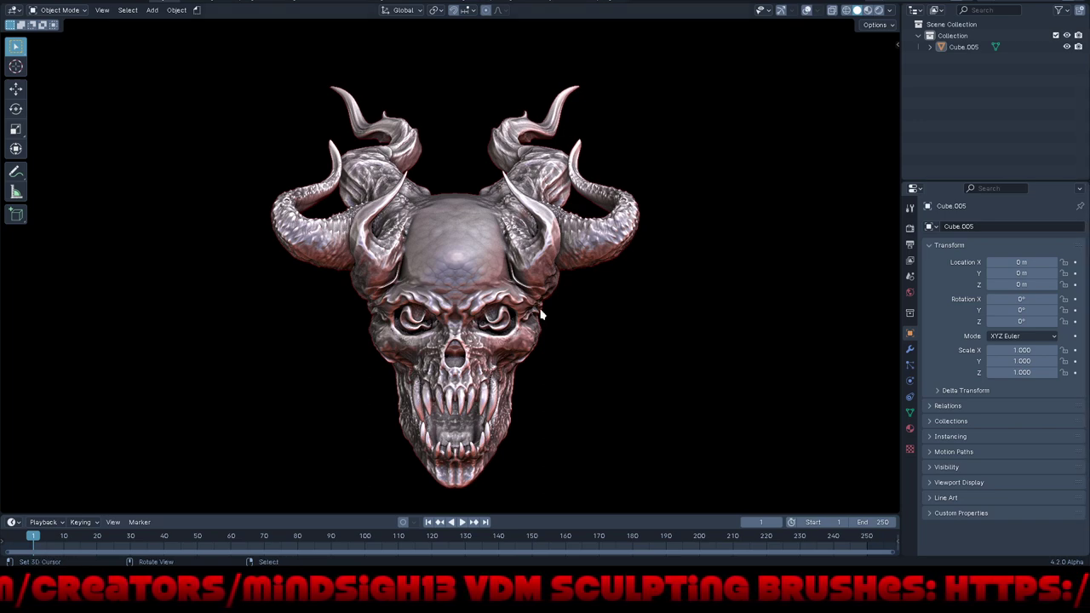
pyautogui.moveTo(528, 379); pyautogui.dragTo(587, 365, button='middle')
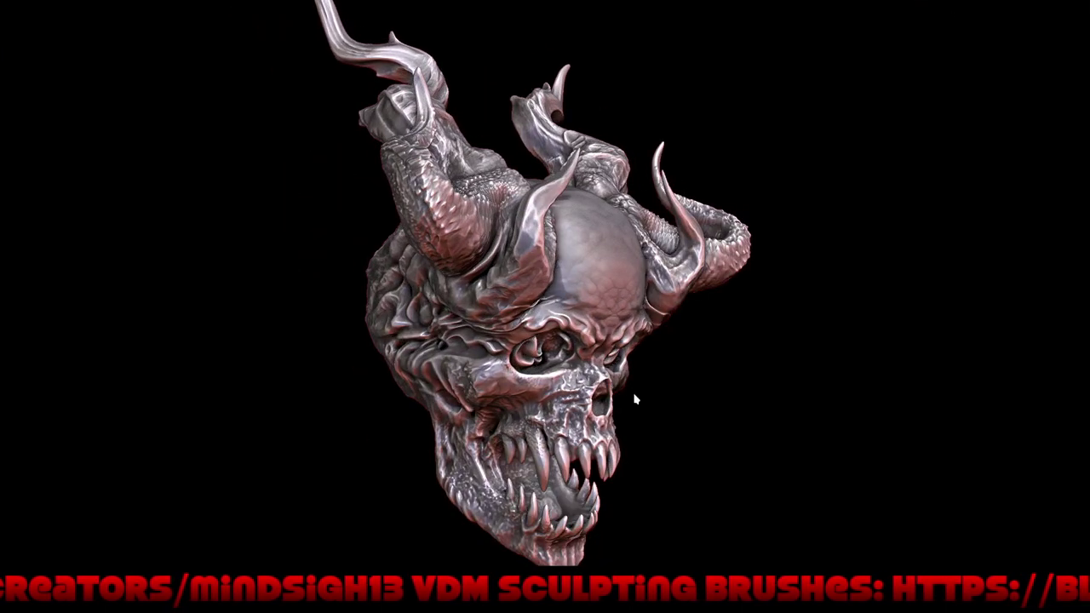
pyautogui.scroll(3, 634, 398)
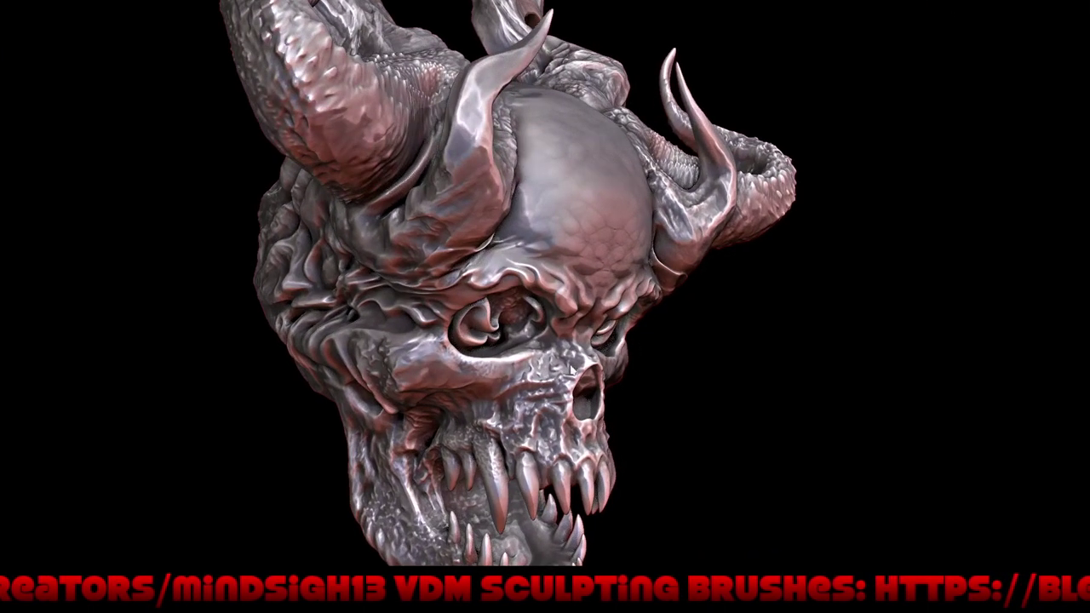
pyautogui.hotkey('ctrl', 'Tab')
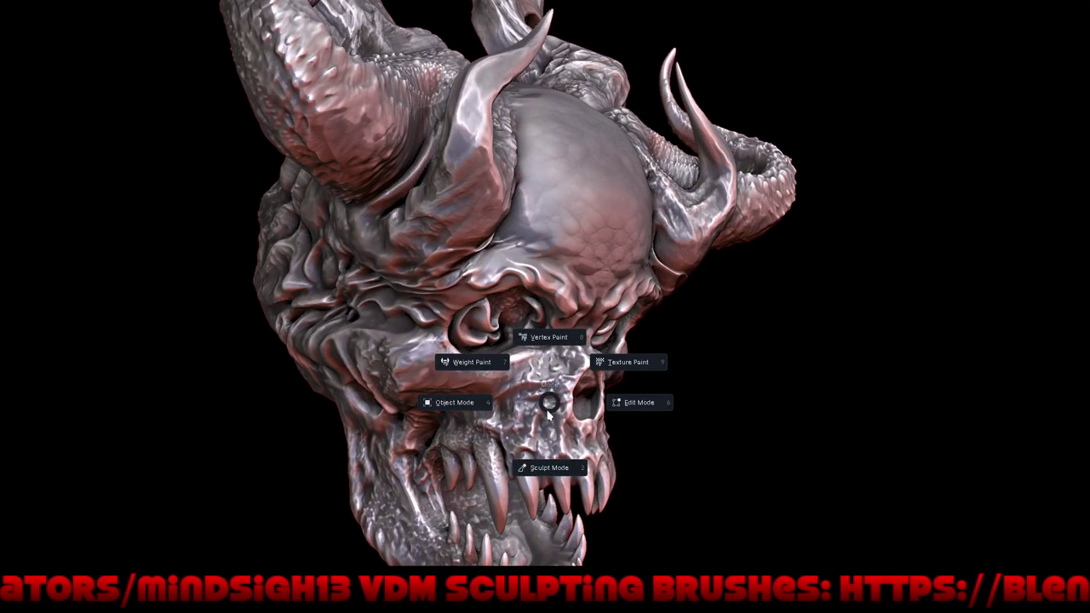
pyautogui.click(774, 494)
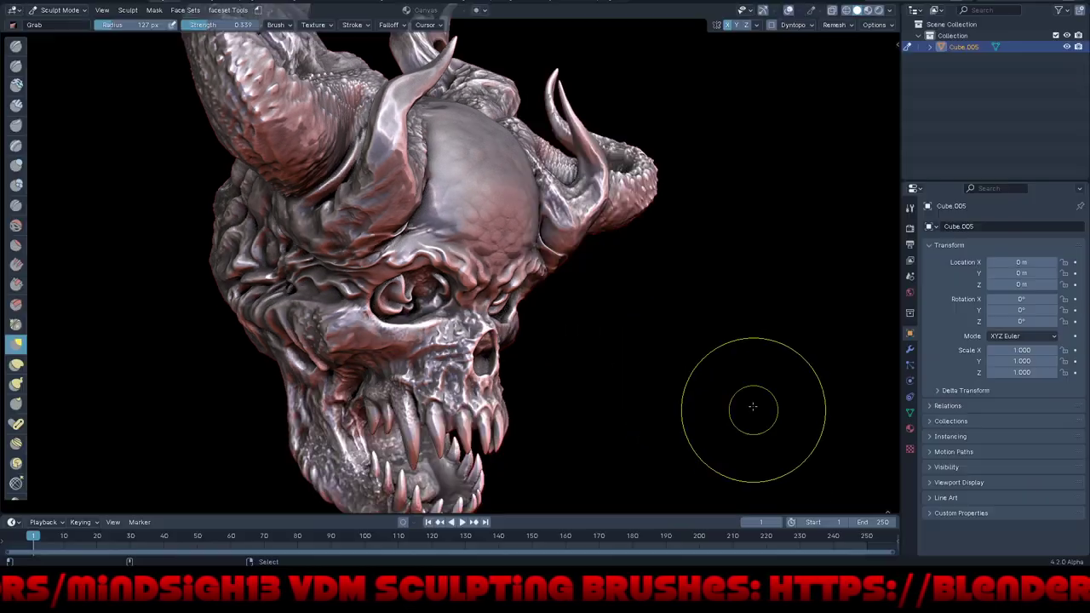
# Turn off viewport shadows and save the file.
pyautogui.click(891, 10)
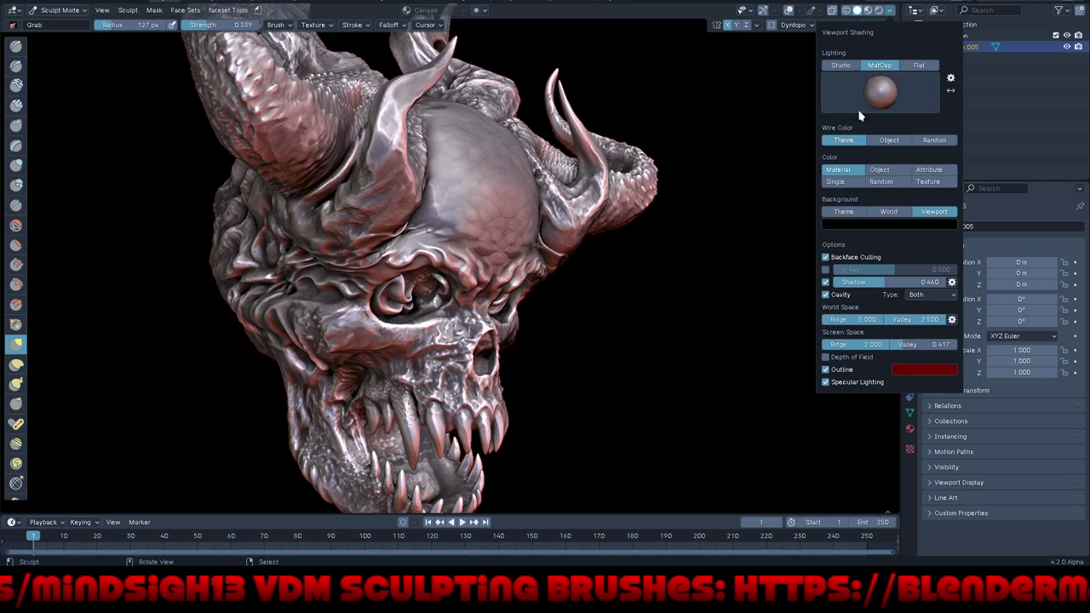
pyautogui.click(825, 282)
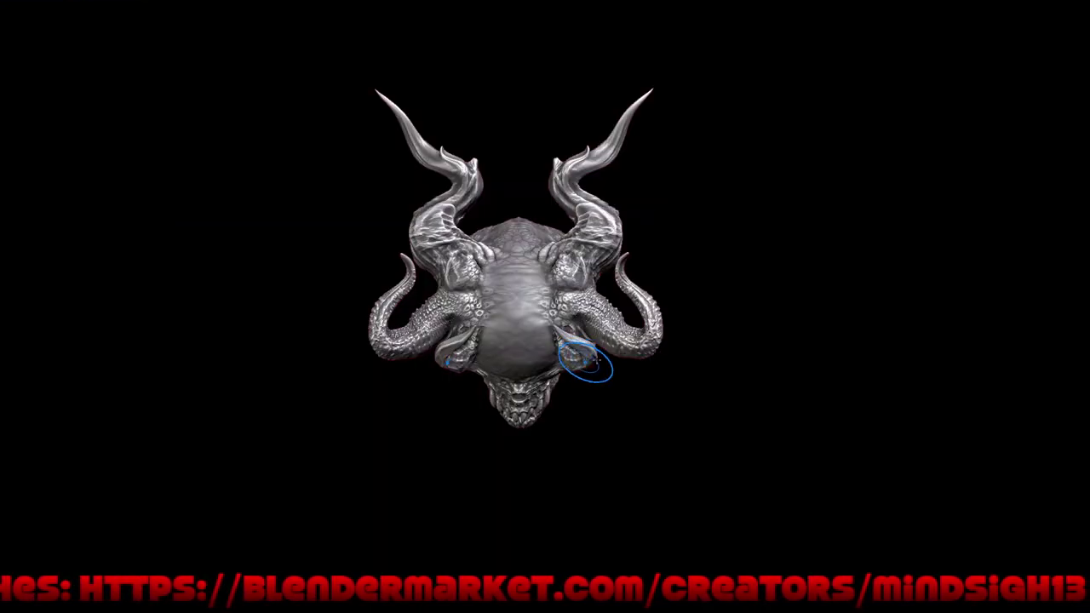
pyautogui.hotkey('ctrl', 's')
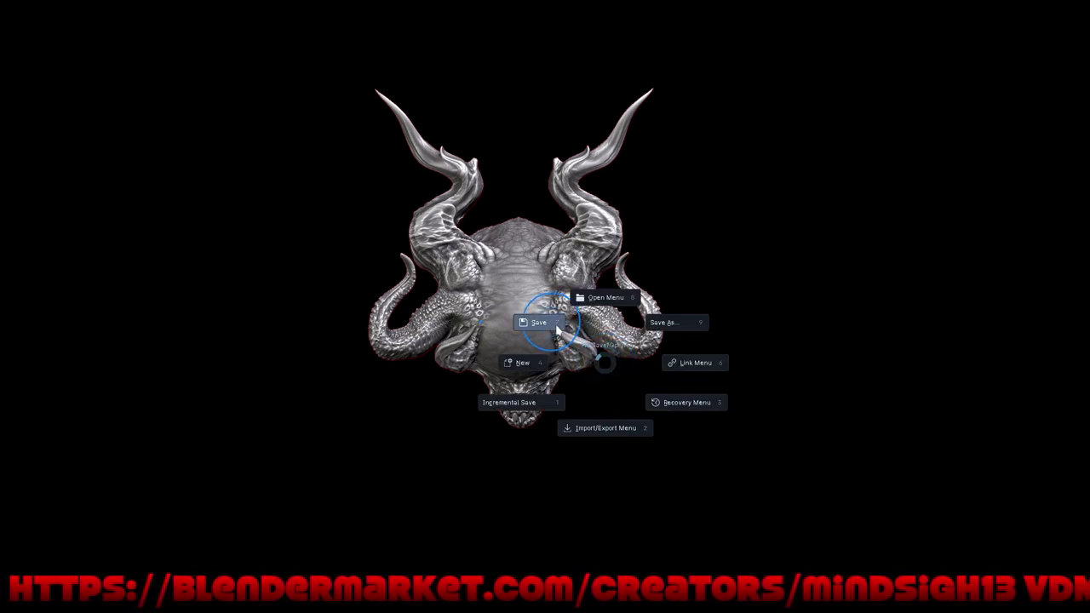
pyautogui.click(558, 329)
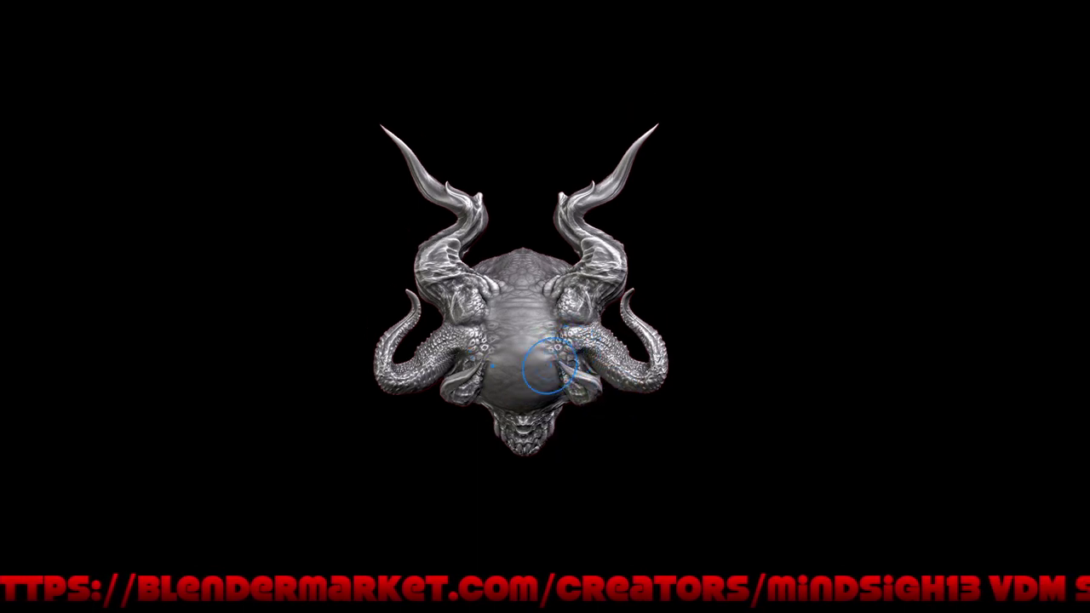
pyautogui.scroll(3, 547, 358)
pyautogui.scroll(2, 548, 298)
# Select the Draw brush and give it the Alien Barnacles texture brush preset.
pyautogui.press('q')
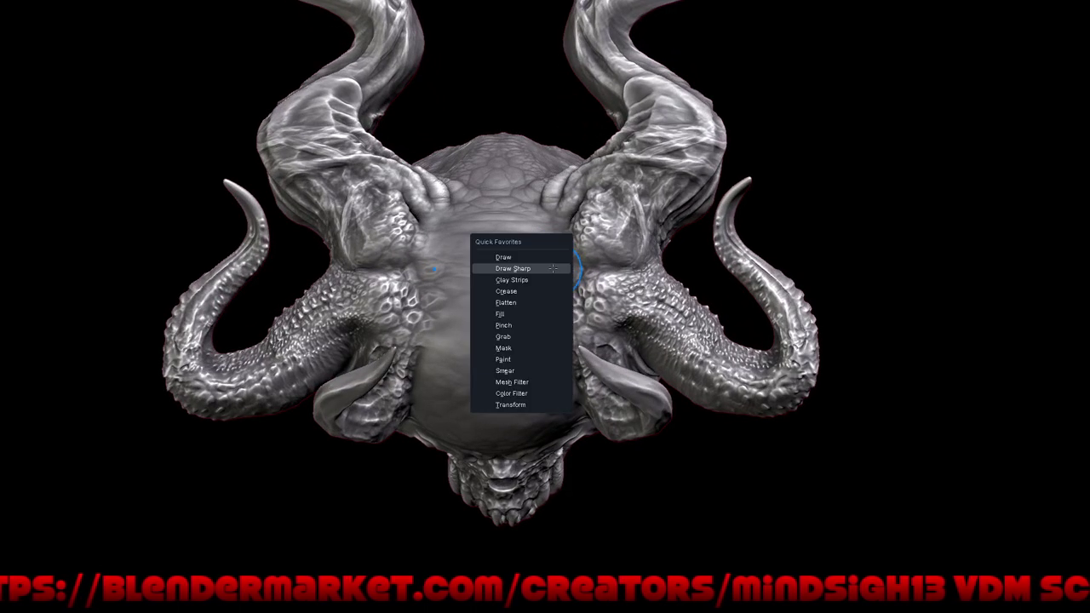
pyautogui.click(553, 257)
pyautogui.press('n')
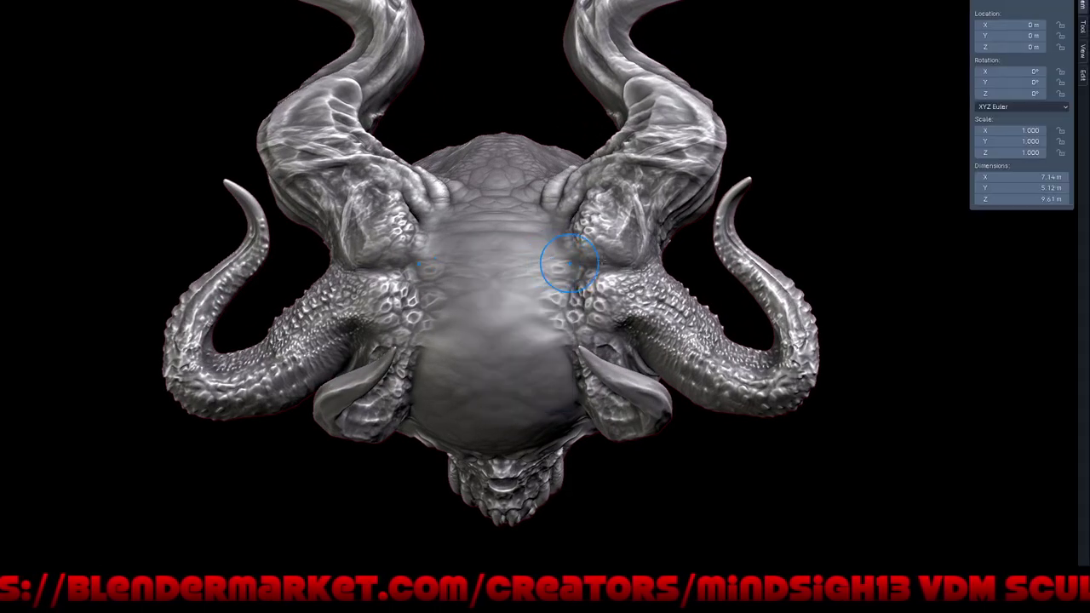
pyautogui.click(1082, 28)
pyautogui.click(1025, 81)
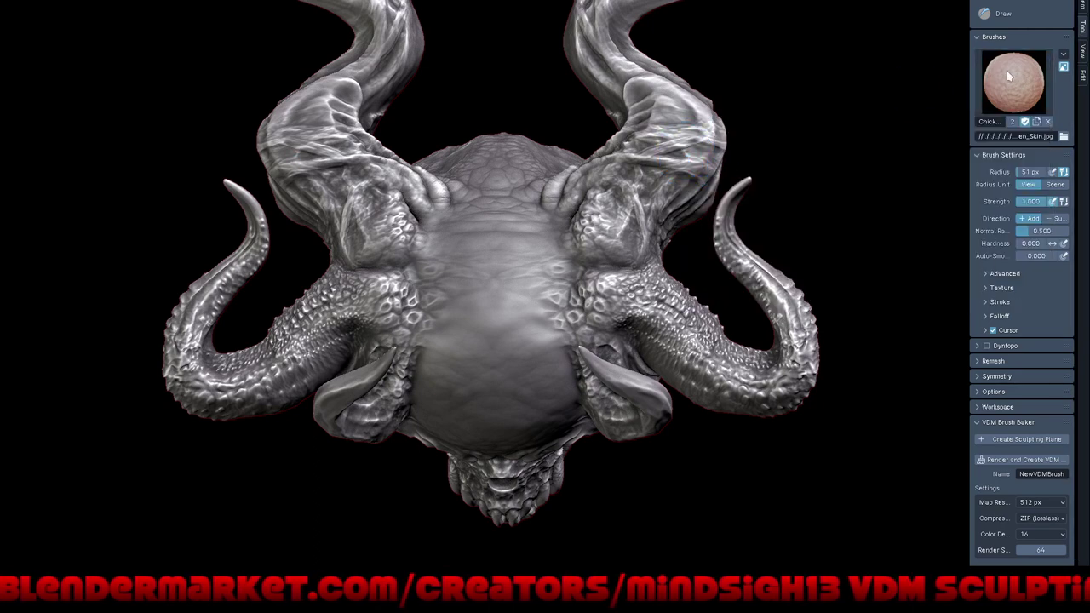
pyautogui.click(1014, 86)
pyautogui.click(709, 142)
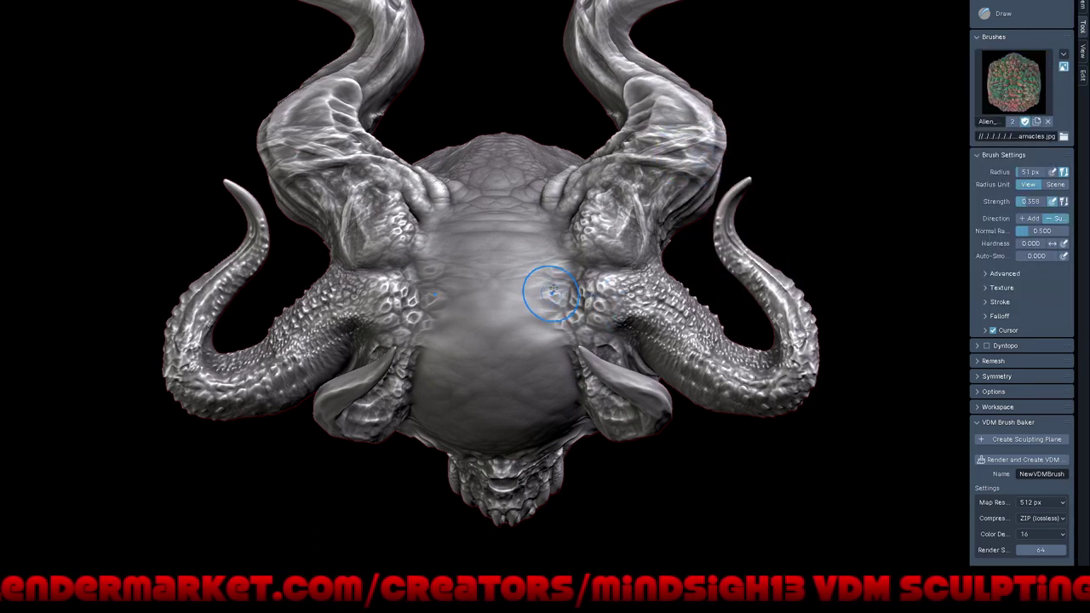
# Stroke barnacle bumps across the top of the cranium near the horn bases.
pyautogui.moveTo(552, 291)
pyautogui.mouseDown()
pyautogui.moveTo(540, 341)
pyautogui.moveTo(532, 307)
pyautogui.moveTo(545, 230)
pyautogui.moveTo(558, 262)
pyautogui.moveTo(545, 220)
pyautogui.moveTo(574, 258)
pyautogui.moveTo(562, 256)
pyautogui.moveTo(558, 239)
pyautogui.moveTo(586, 271)
pyautogui.moveTo(547, 340)
pyautogui.moveTo(563, 339)
pyautogui.moveTo(562, 349)
pyautogui.moveTo(597, 323)
pyautogui.moveTo(524, 323)
pyautogui.moveTo(526, 313)
pyautogui.mouseUp()
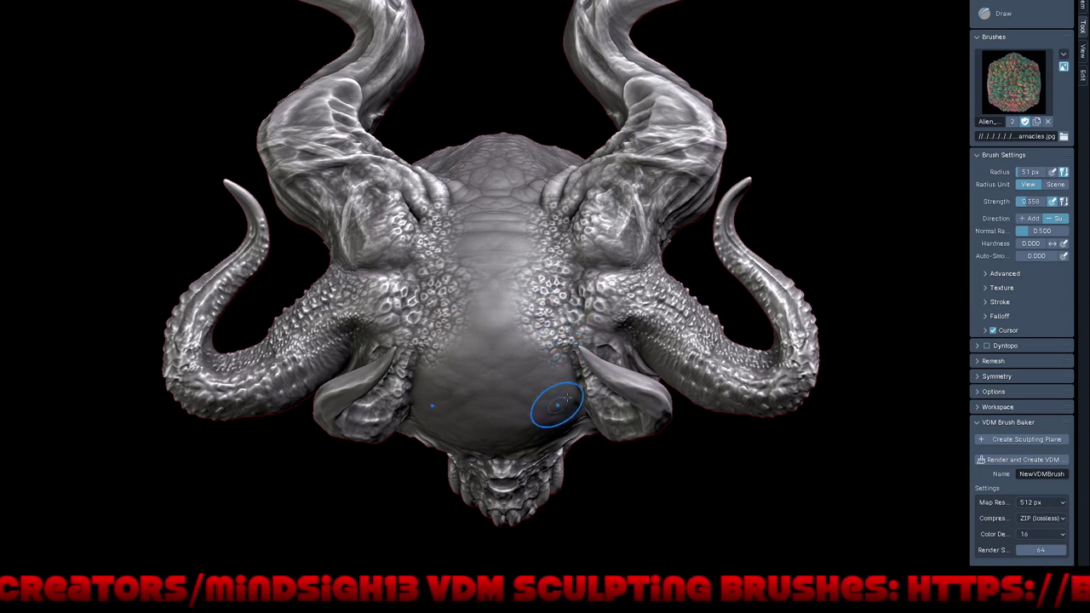
pyautogui.moveTo(557, 406)
pyautogui.mouseDown(button='middle')
pyautogui.moveTo(558, 282)
pyautogui.moveTo(528, 242)
pyautogui.mouseUp(button='middle')
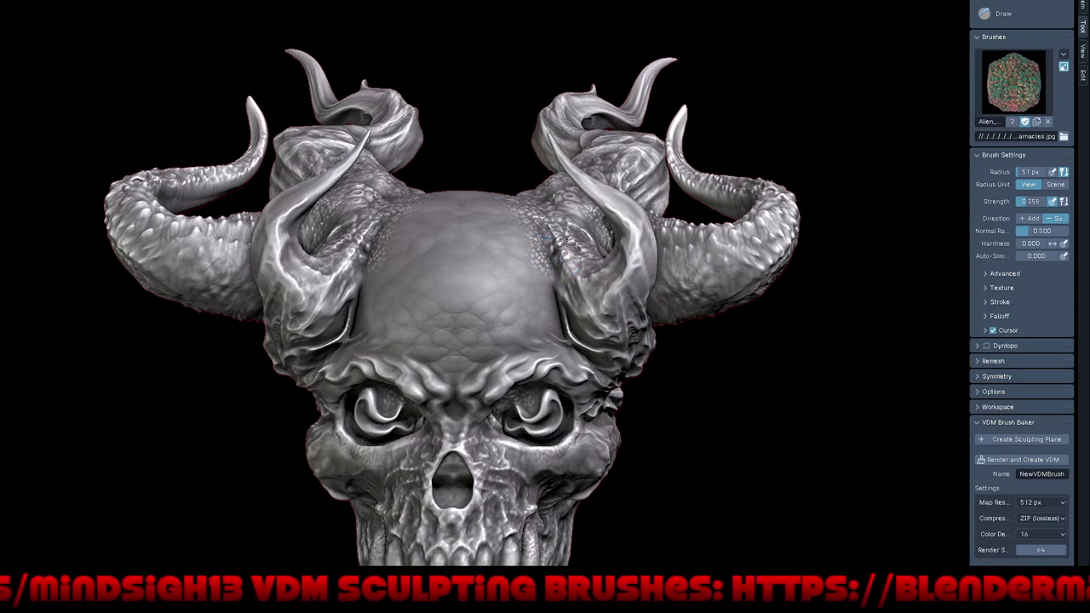
pyautogui.moveTo(588, 264)
pyautogui.mouseDown(button='middle')
pyautogui.moveTo(579, 304)
pyautogui.moveTo(553, 283)
pyautogui.mouseUp(button='middle')
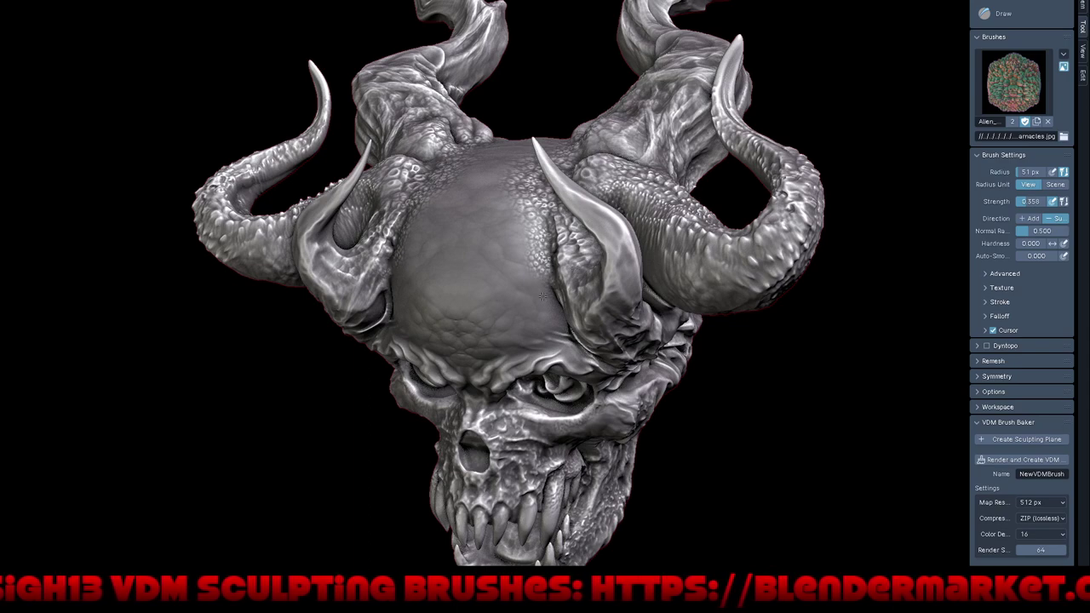
pyautogui.scroll(-4, 545, 302)
pyautogui.moveTo(545, 302)
pyautogui.mouseDown(button='middle')
pyautogui.moveTo(551, 332)
pyautogui.moveTo(511, 272)
pyautogui.mouseUp(button='middle')
pyautogui.scroll(4, 479, 213)
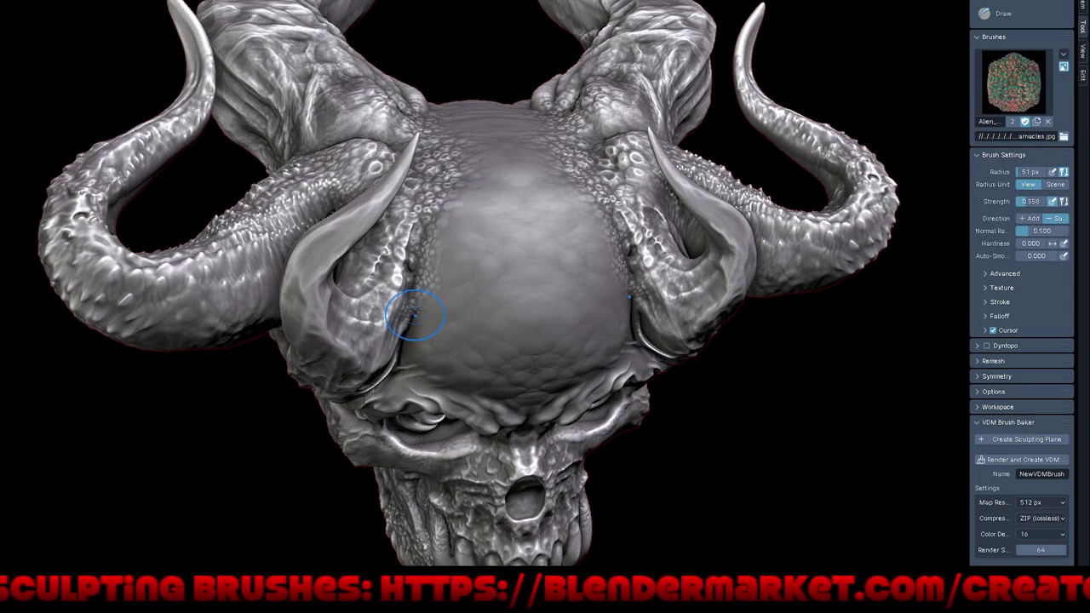
# Paint barnacle bumps along the upper ridge beside the left horn.
pyautogui.moveTo(414, 317); pyautogui.dragTo(431, 256, button='middle')
pyautogui.scroll(5, 431, 207)
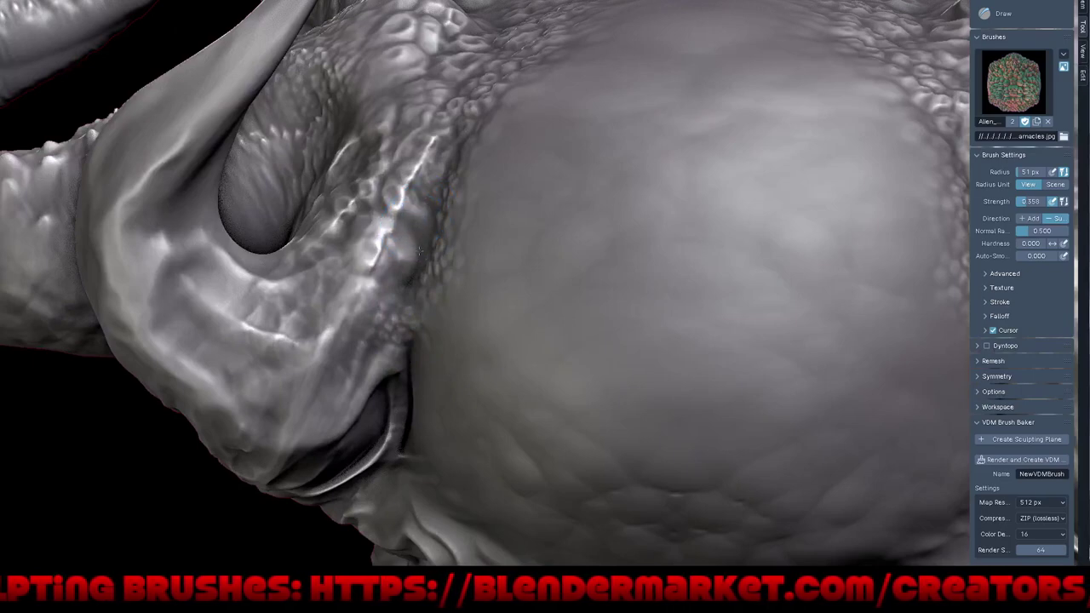
pyautogui.moveTo(419, 251); pyautogui.dragTo(450, 283)
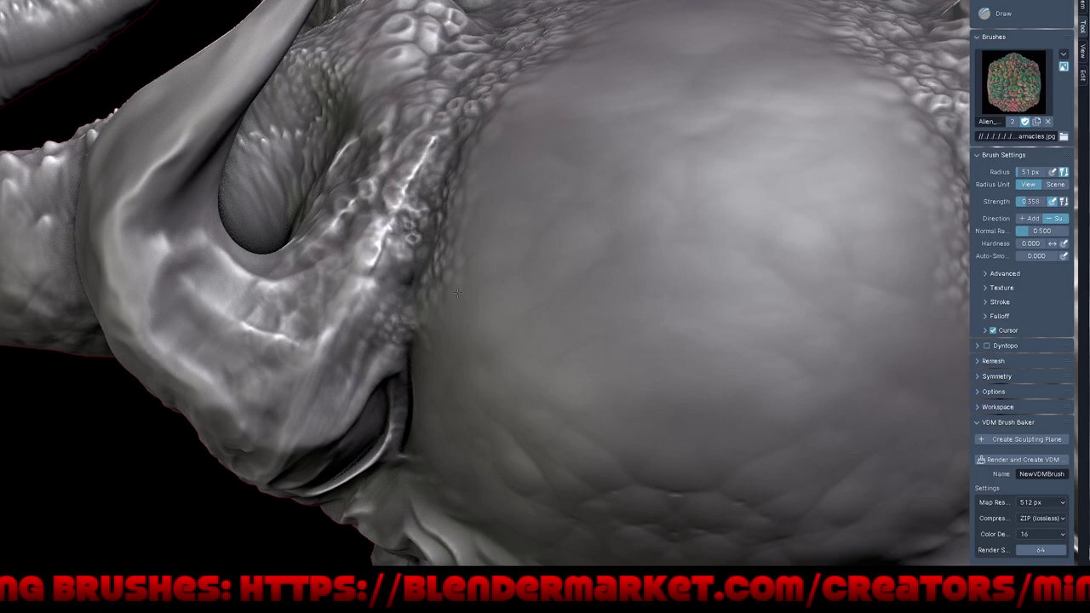
pyautogui.scroll(-5, 448, 295)
pyautogui.moveTo(448, 295); pyautogui.dragTo(438, 155, button='middle')
pyautogui.scroll(5, 437, 155)
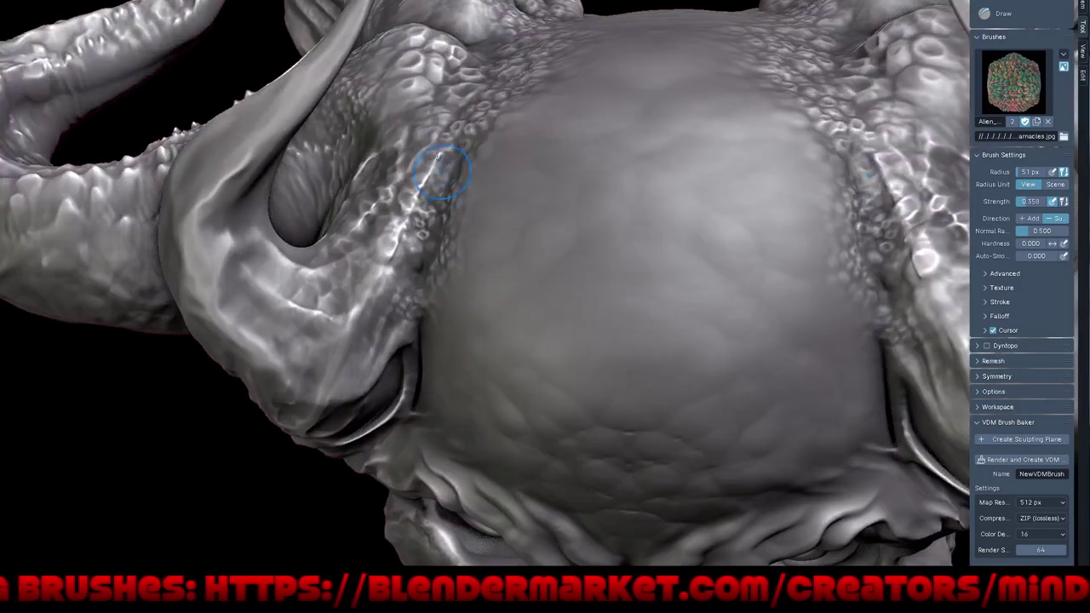
pyautogui.scroll(2, 440, 156)
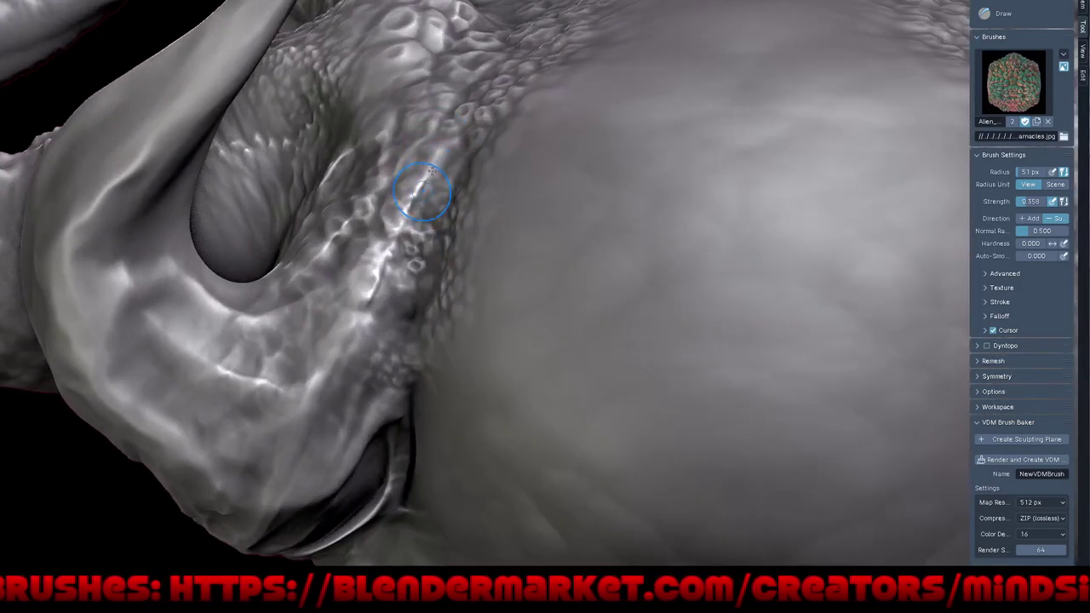
pyautogui.moveTo(422, 191); pyautogui.dragTo(368, 308)
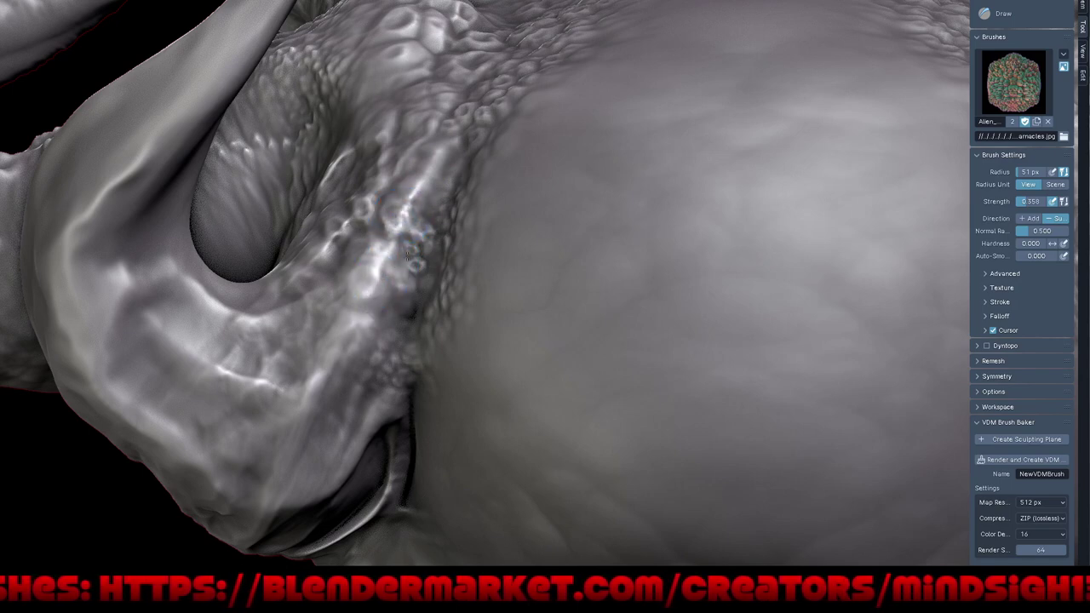
pyautogui.moveTo(408, 252)
pyautogui.mouseDown()
pyautogui.moveTo(417, 186)
pyautogui.moveTo(425, 298)
pyautogui.moveTo(433, 153)
pyautogui.moveTo(354, 124)
pyautogui.mouseUp()
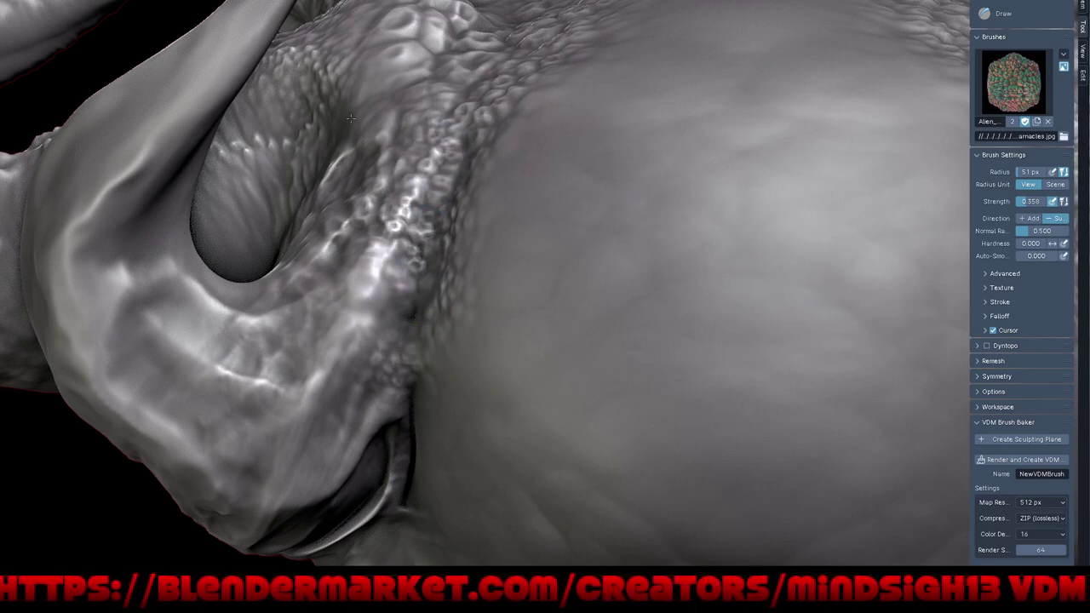
# Add barnacle bumps lower on the ridge and review the head from top and front.
pyautogui.moveTo(366, 304)
pyautogui.mouseDown()
pyautogui.moveTo(424, 385)
pyautogui.moveTo(366, 307)
pyautogui.moveTo(451, 393)
pyautogui.moveTo(366, 307)
pyautogui.moveTo(498, 313)
pyautogui.mouseUp()
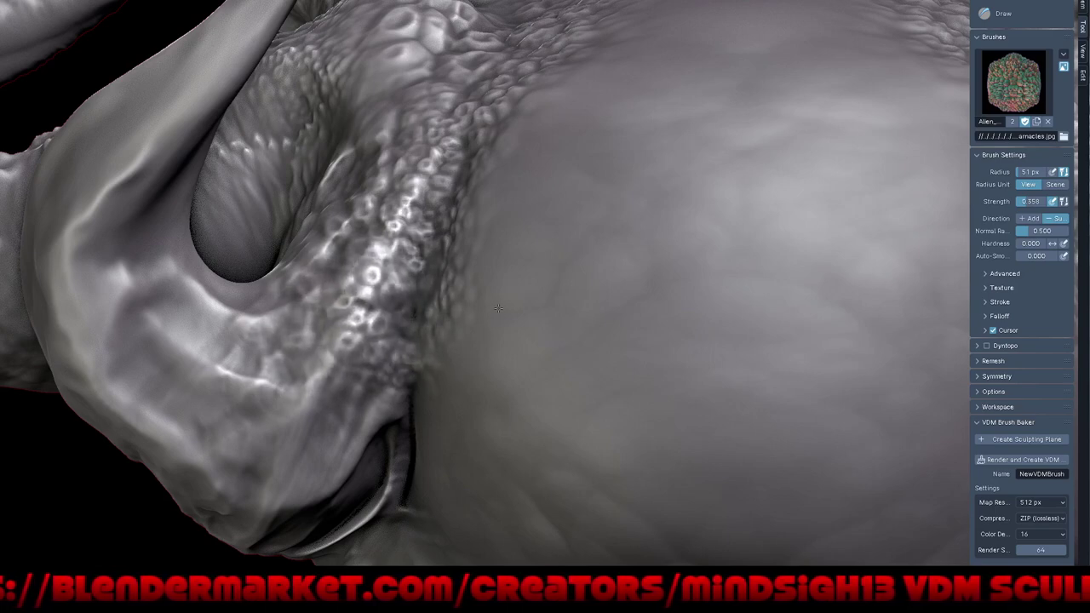
pyautogui.scroll(-8, 471, 248)
pyautogui.scroll(5, 471, 247)
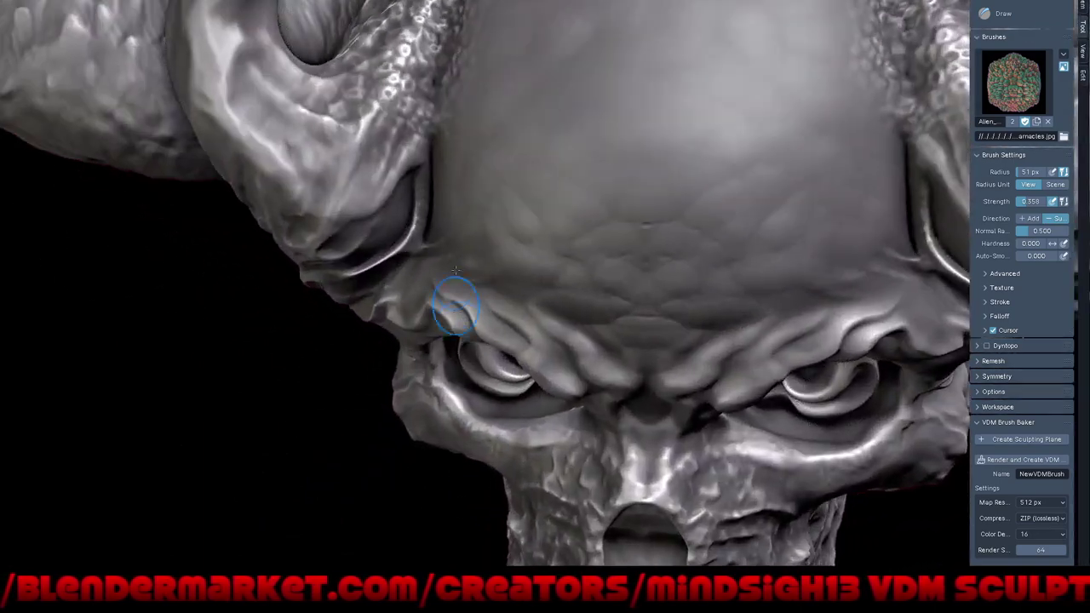
pyautogui.scroll(2, 468, 248)
pyautogui.moveTo(468, 248); pyautogui.dragTo(414, 205, button='middle')
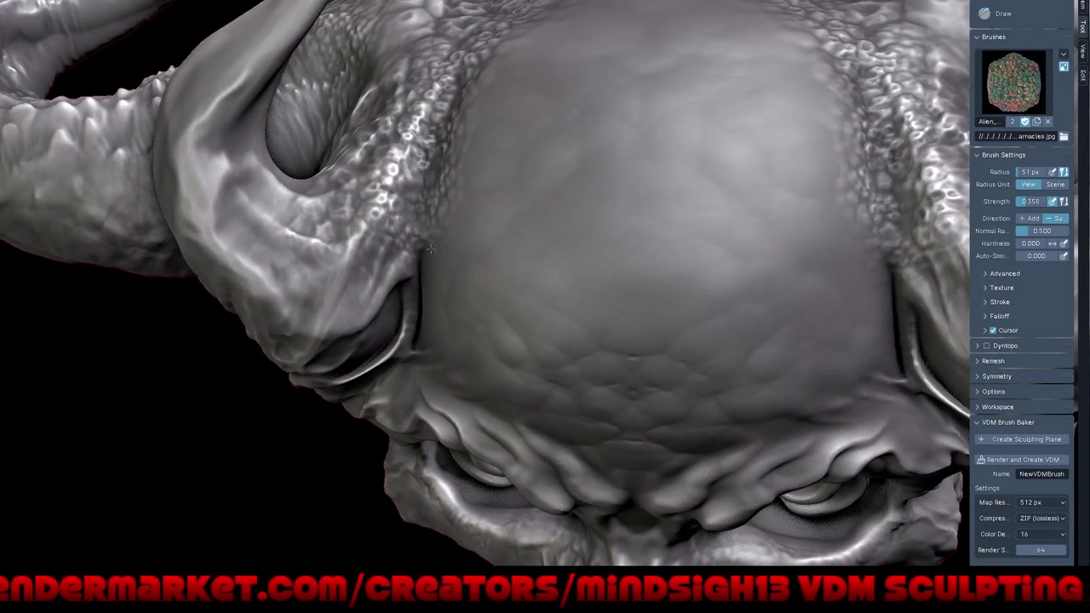
pyautogui.scroll(-6, 432, 266)
pyautogui.moveTo(432, 266)
pyautogui.mouseDown(button='middle')
pyautogui.moveTo(486, 253)
pyautogui.moveTo(511, 405)
pyautogui.moveTo(545, 410)
pyautogui.mouseUp(button='middle')
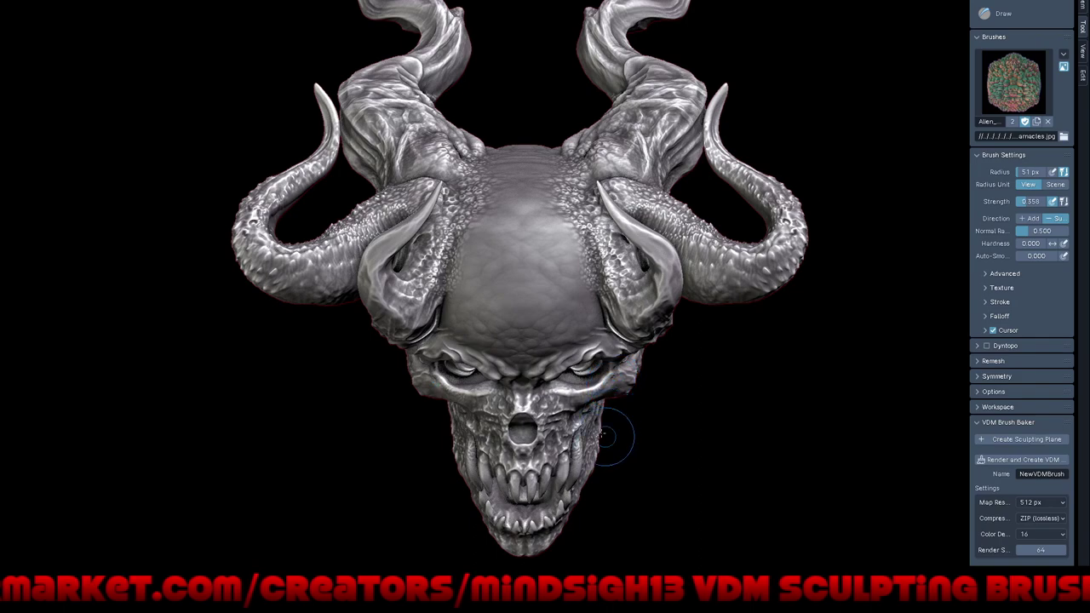
pyautogui.moveTo(610, 432); pyautogui.dragTo(476, 283, button='middle')
pyautogui.moveTo(591, 385)
pyautogui.mouseDown(button='middle')
pyautogui.moveTo(573, 415)
pyautogui.moveTo(632, 305)
pyautogui.mouseUp(button='middle')
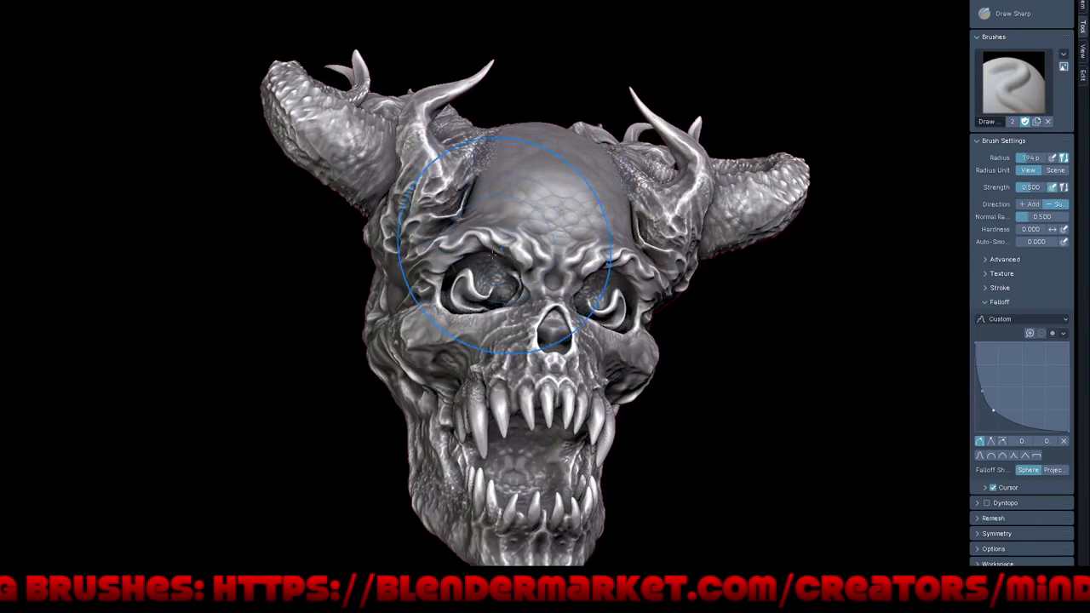
# Shrink the Draw Sharp brush radius to 35 px and zoom in on the forehead.
pyautogui.press('f')
pyautogui.click(615, 232)
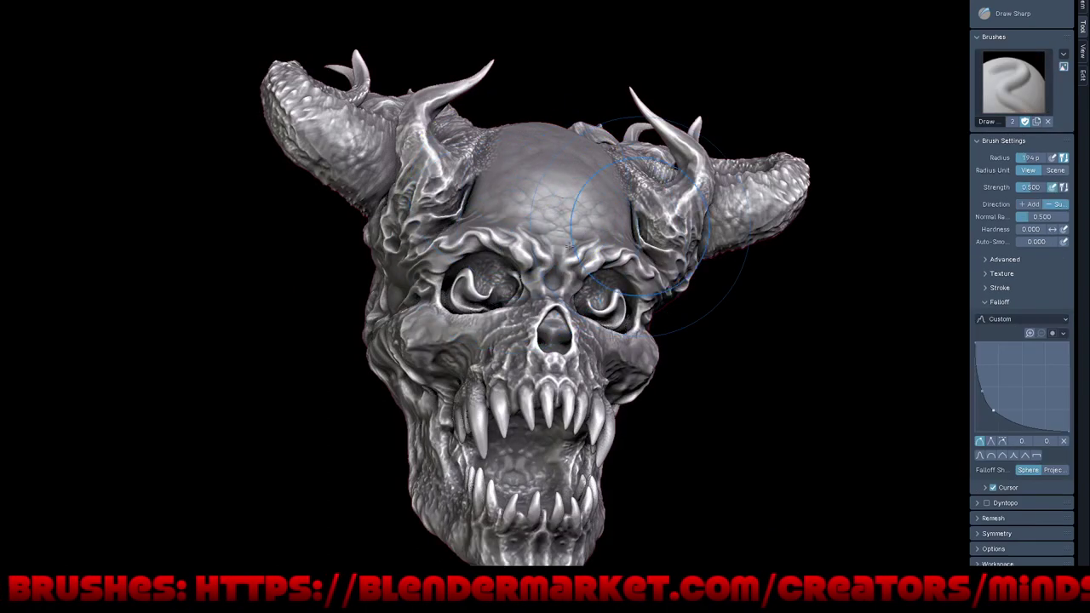
pyautogui.moveTo(1031, 158); pyautogui.dragTo(1014, 158)
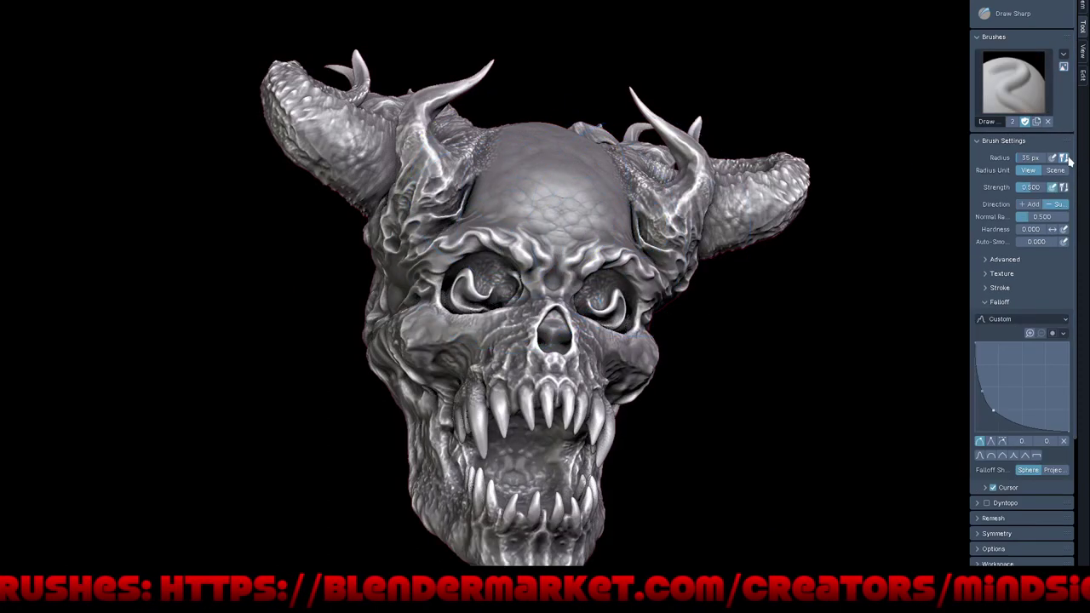
pyautogui.moveTo(905, 246)
pyautogui.mouseDown(button='middle')
pyautogui.moveTo(946, 255)
pyautogui.moveTo(496, 185)
pyautogui.mouseUp(button='middle')
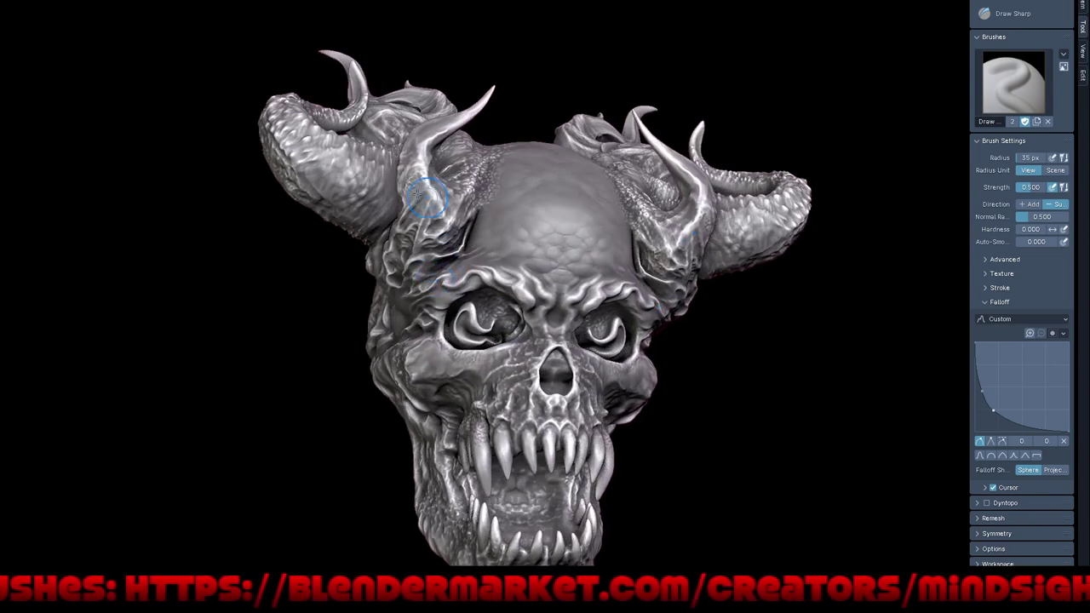
pyautogui.scroll(2, 497, 185)
pyautogui.scroll(2, 497, 184)
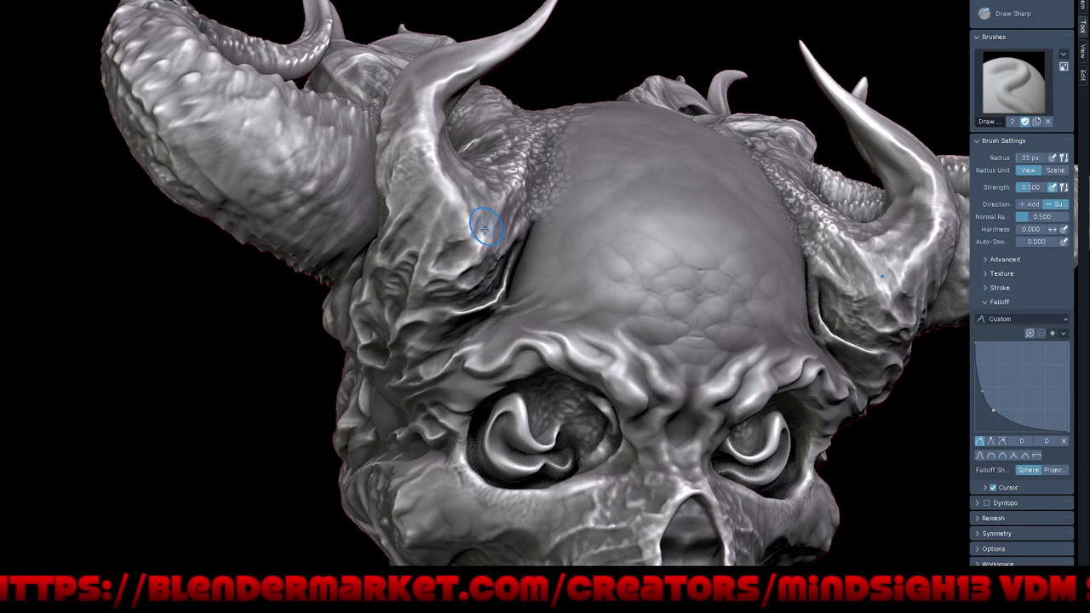
pyautogui.scroll(3, 570, 208)
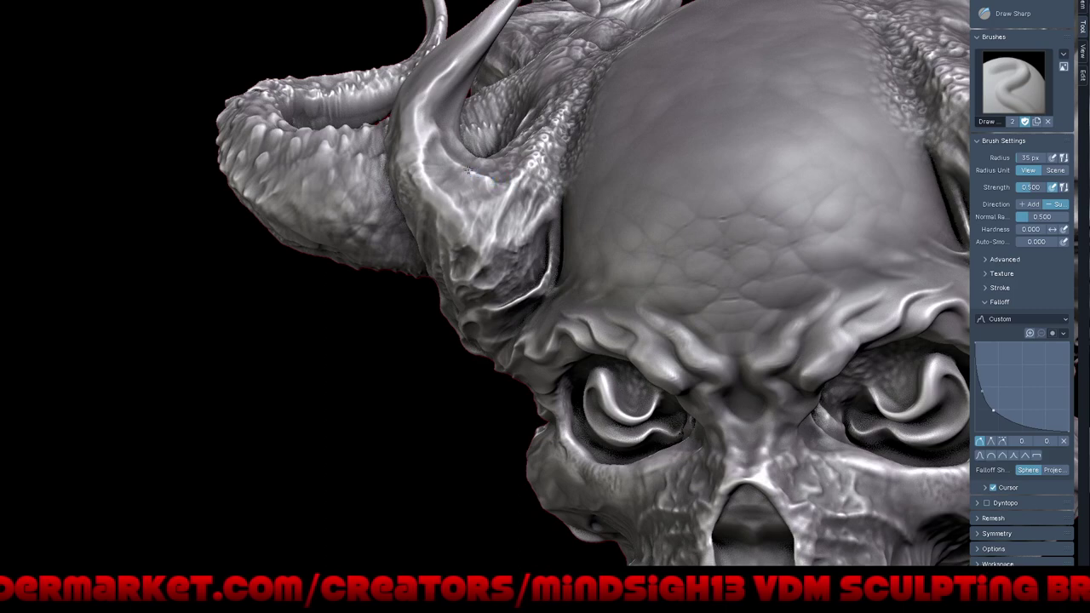
pyautogui.moveTo(545, 200); pyautogui.dragTo(450, 189, button='middle')
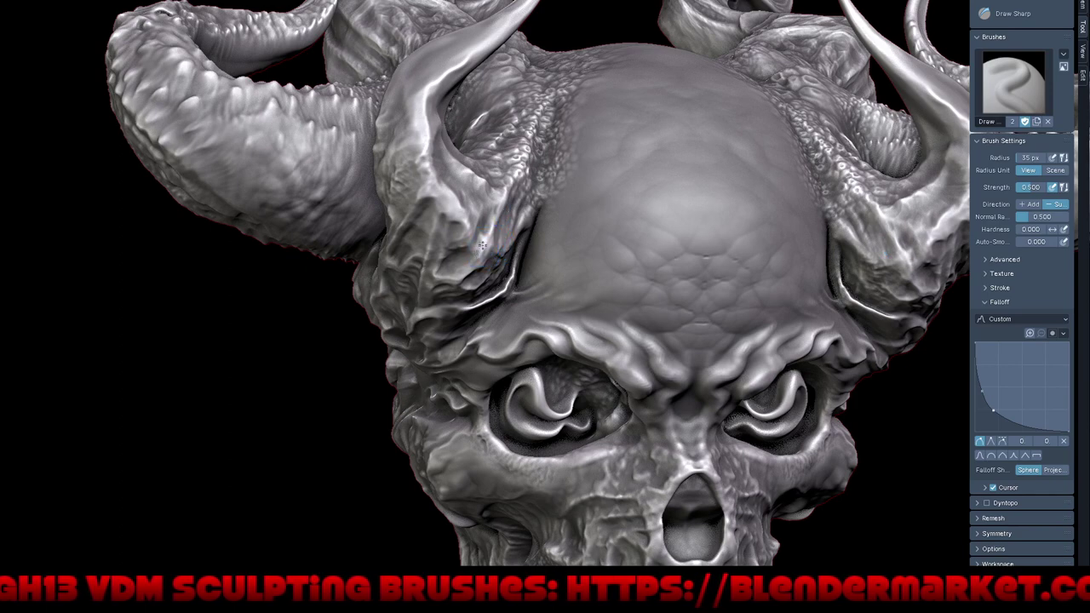
pyautogui.scroll(-5, 460, 267)
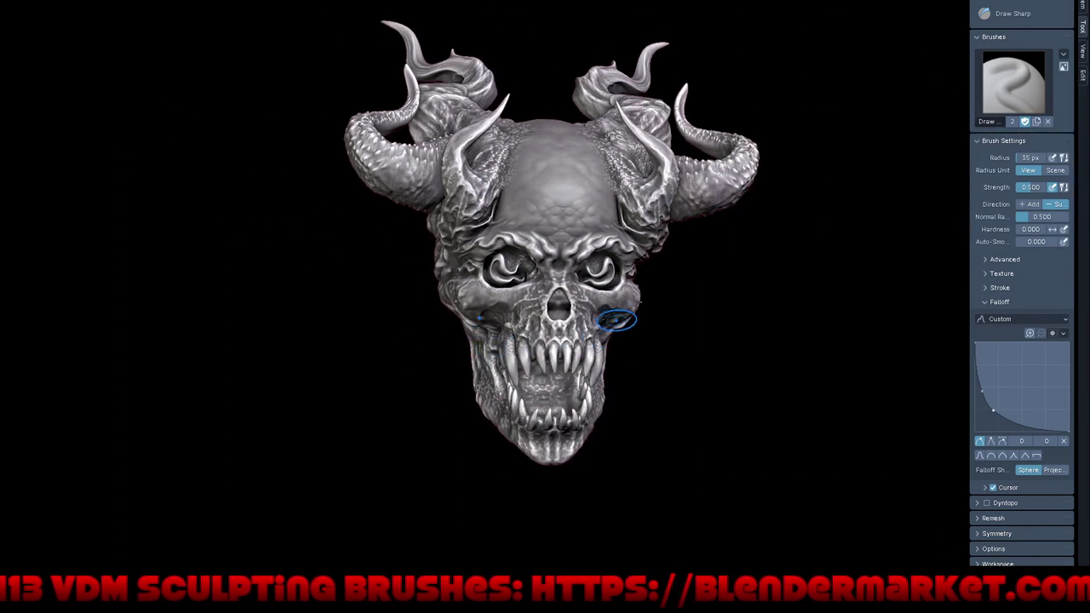
# Orbit to the side of the head and sculpt folds into the side brow.
pyautogui.moveTo(683, 320)
pyautogui.mouseDown(button='middle')
pyautogui.moveTo(614, 330)
pyautogui.moveTo(651, 323)
pyautogui.moveTo(645, 298)
pyautogui.moveTo(675, 365)
pyautogui.moveTo(652, 421)
pyautogui.moveTo(800, 375)
pyautogui.moveTo(628, 406)
pyautogui.mouseUp(button='middle')
pyautogui.scroll(2, 437, 283)
pyautogui.scroll(4, 477, 238)
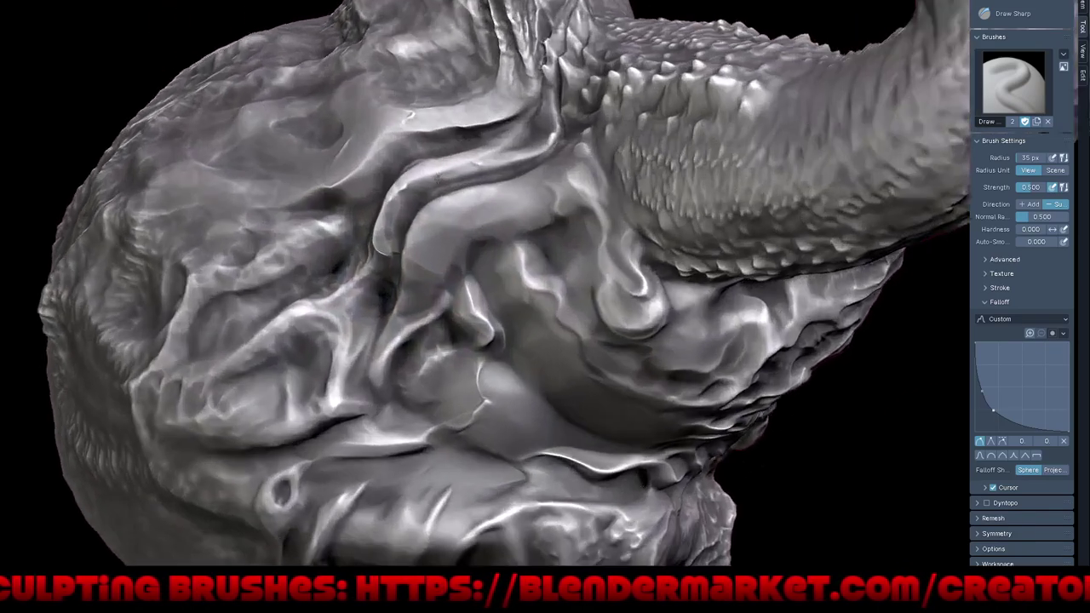
pyautogui.scroll(2, 536, 183)
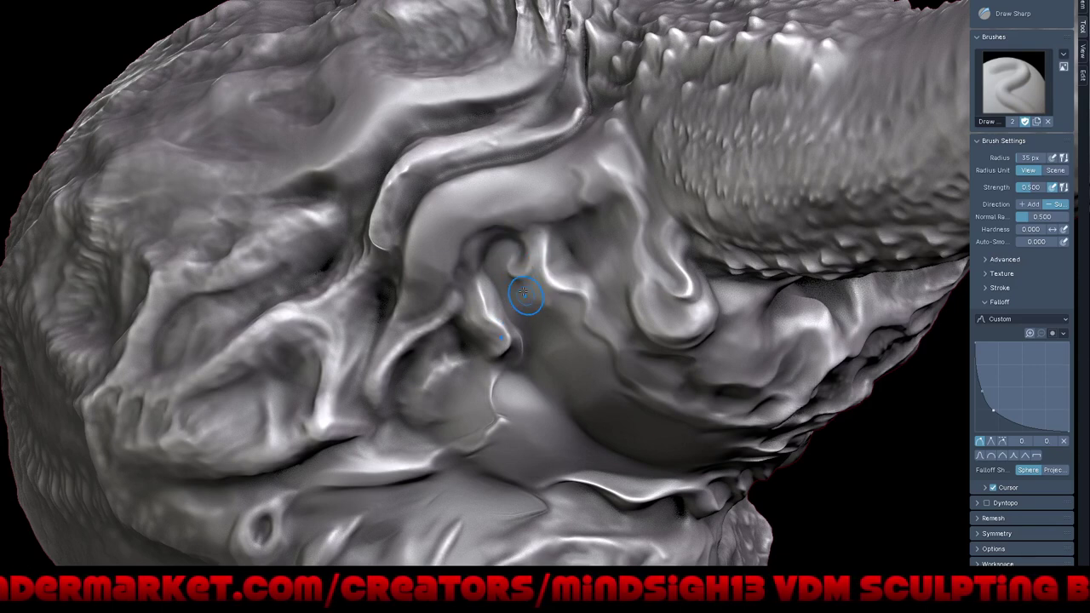
pyautogui.scroll(-8, 462, 518)
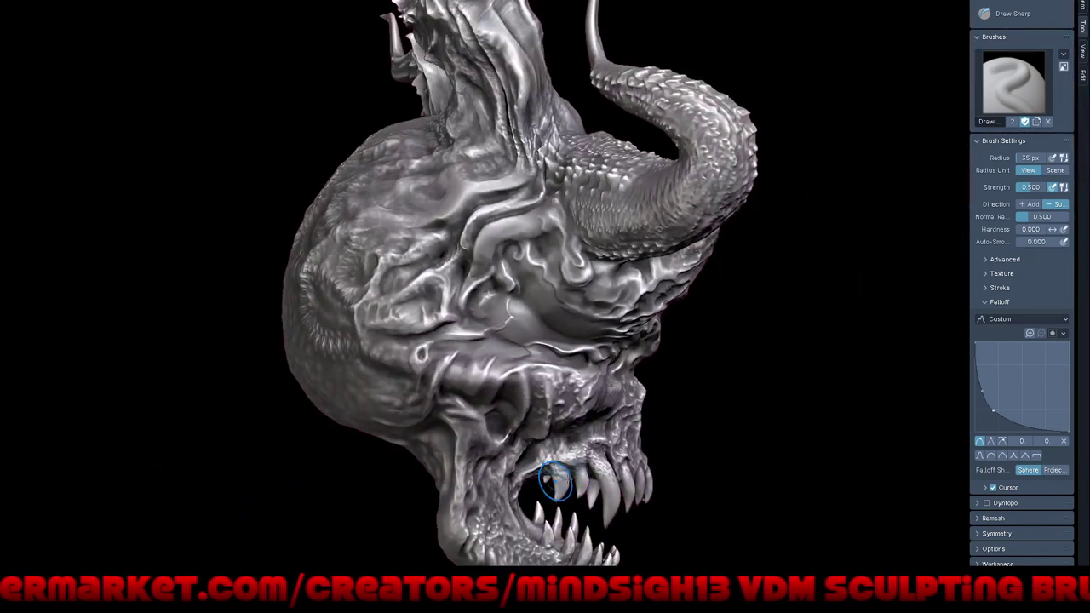
pyautogui.moveTo(687, 414); pyautogui.dragTo(662, 377, button='middle')
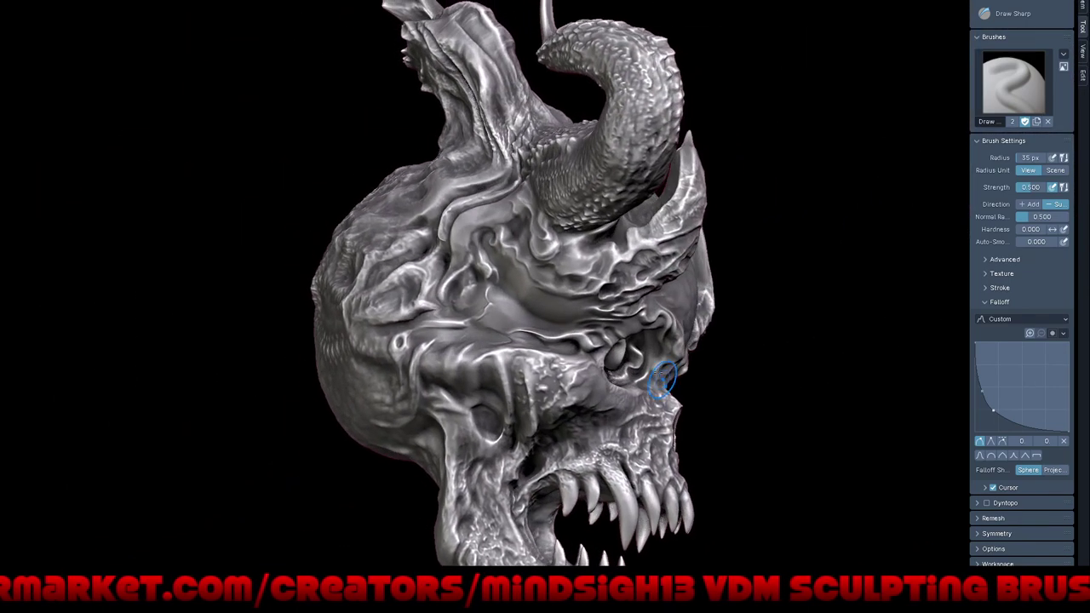
pyautogui.scroll(5, 596, 284)
pyautogui.moveTo(596, 201); pyautogui.dragTo(584, 241)
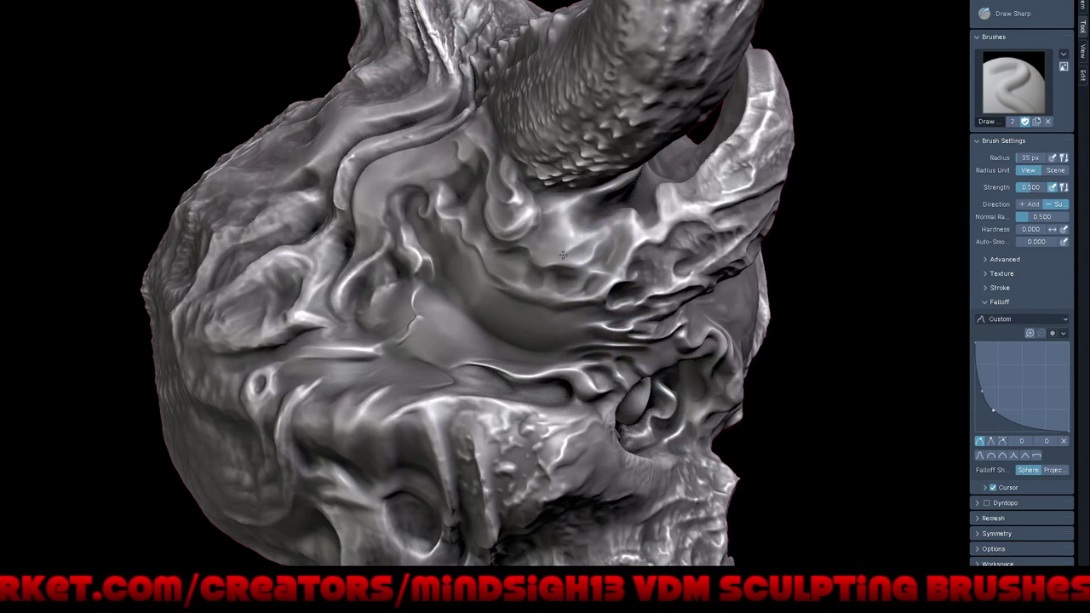
# Carve new ridges across the brow toward the horn and reshape it beside the eye socket.
pyautogui.moveTo(491, 257)
pyautogui.mouseDown()
pyautogui.moveTo(629, 223)
pyautogui.moveTo(657, 231)
pyautogui.moveTo(645, 221)
pyautogui.moveTo(657, 213)
pyautogui.mouseUp()
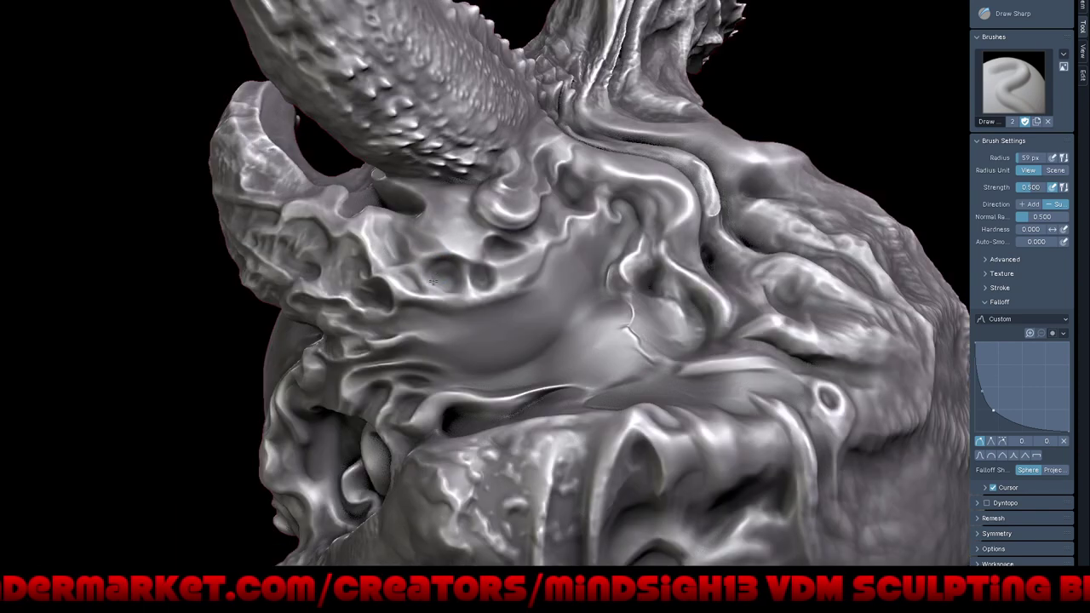
pyautogui.moveTo(428, 270); pyautogui.dragTo(438, 281)
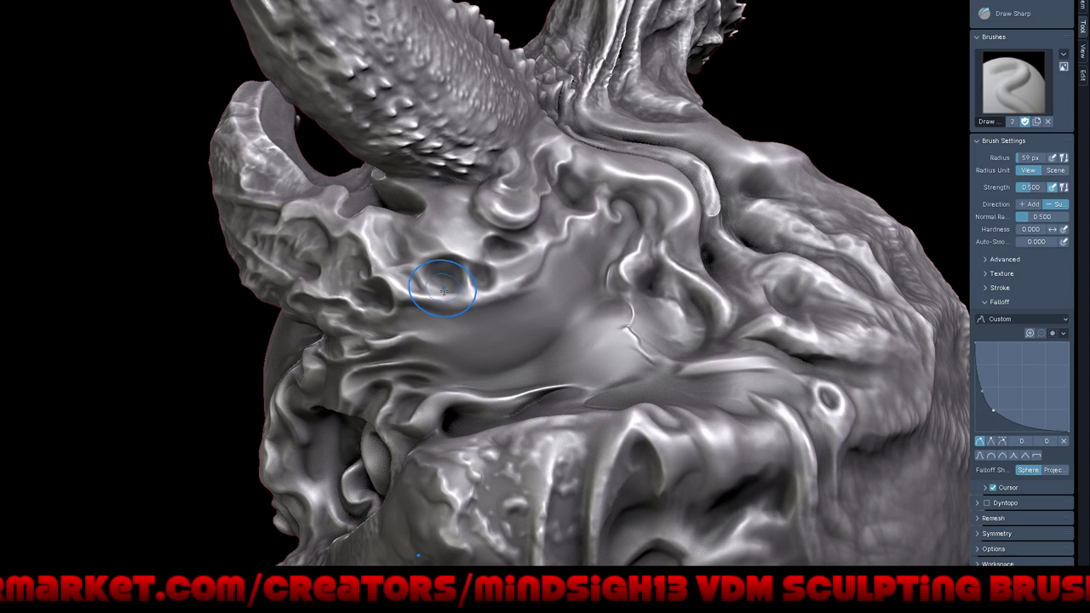
pyautogui.moveTo(405, 243)
pyautogui.mouseDown()
pyautogui.moveTo(404, 256)
pyautogui.moveTo(422, 218)
pyautogui.mouseUp()
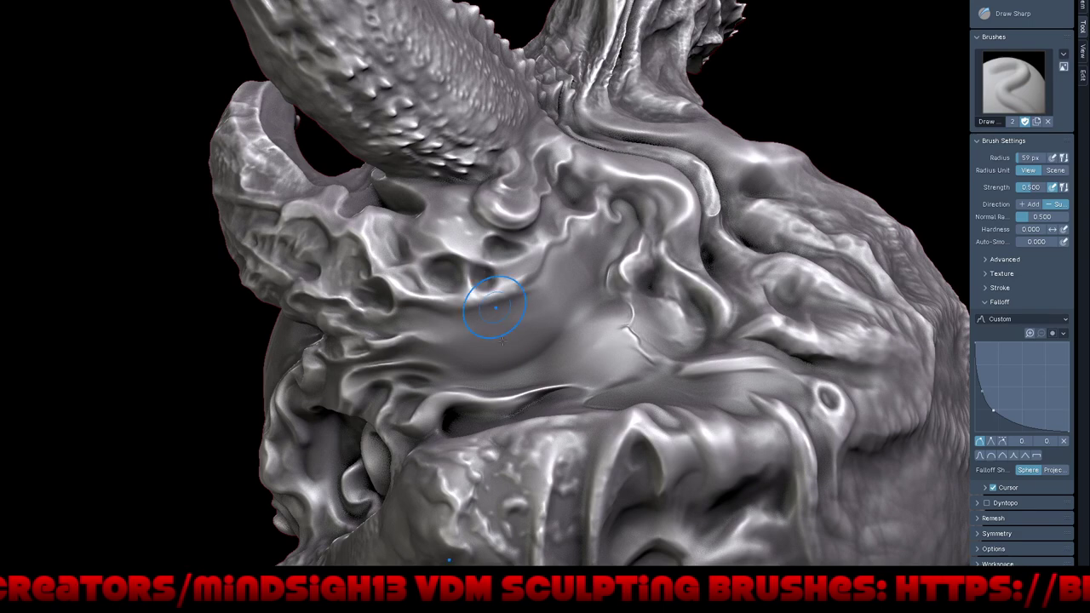
pyautogui.scroll(-5, 495, 306)
# Zoom in on the brow beside the eye socket and sculpt a wavy ridge into its folds.
pyautogui.scroll(-3, 495, 307)
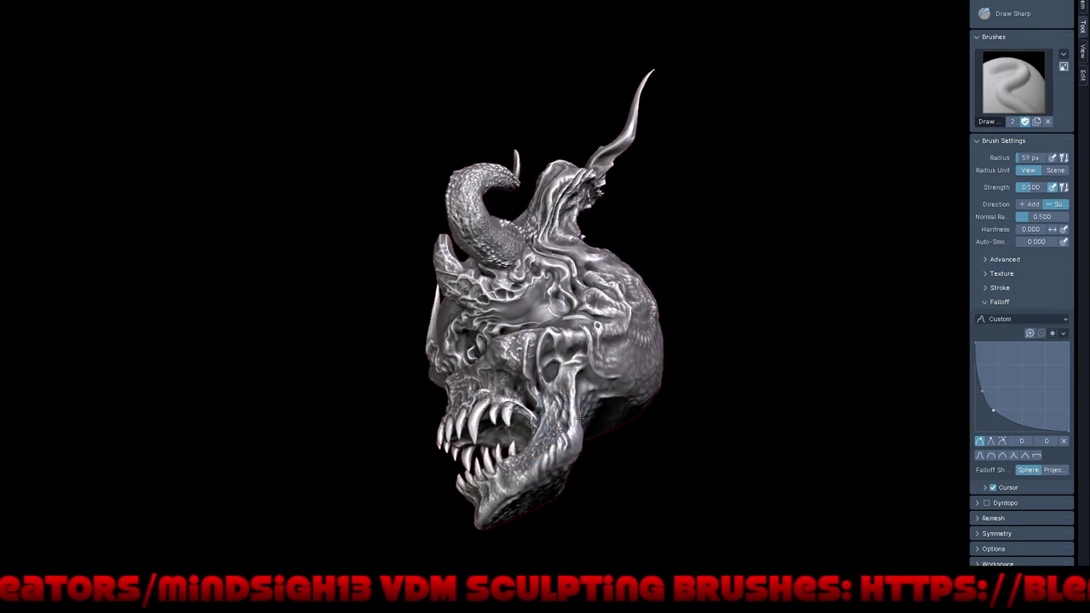
pyautogui.moveTo(590, 435)
pyautogui.mouseDown(button='middle')
pyautogui.moveTo(601, 447)
pyautogui.moveTo(662, 436)
pyautogui.moveTo(648, 387)
pyautogui.mouseUp(button='middle')
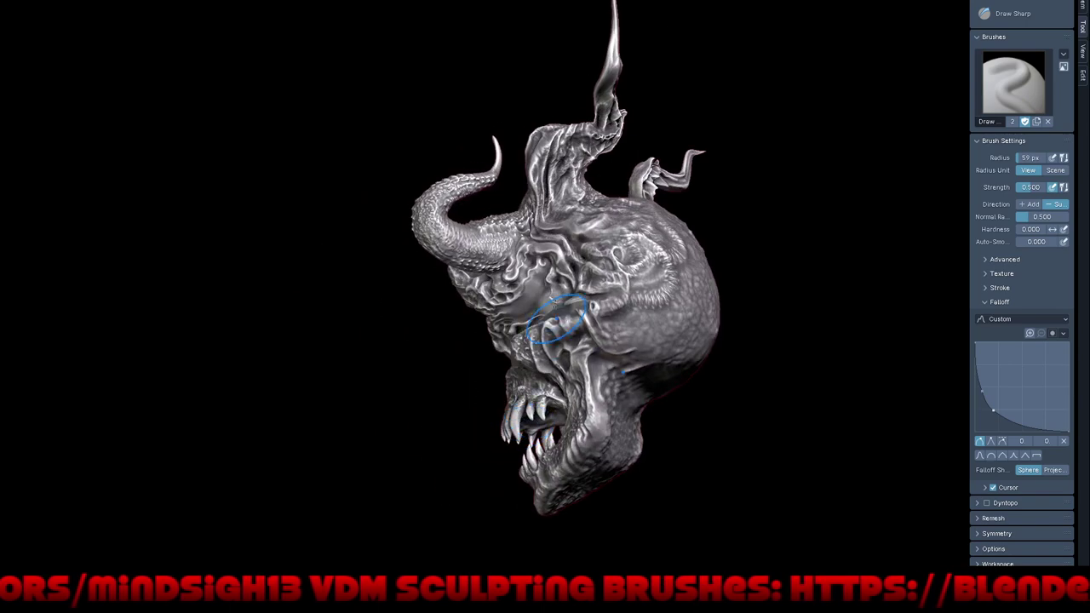
pyautogui.scroll(2, 558, 317)
pyautogui.scroll(2, 528, 313)
pyautogui.scroll(2, 494, 309)
pyautogui.scroll(2, 456, 304)
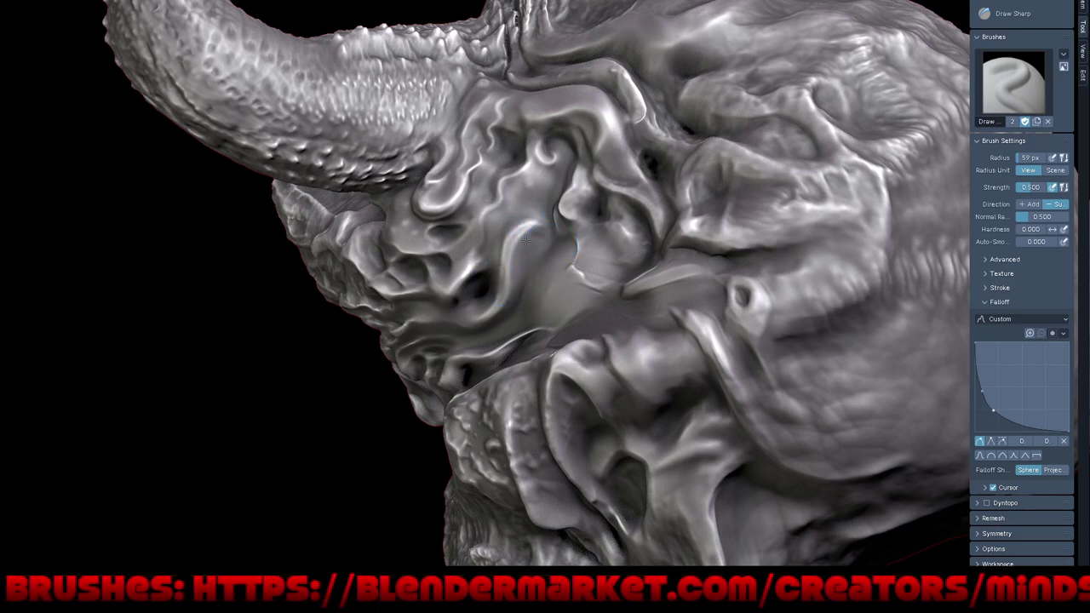
pyautogui.moveTo(523, 280); pyautogui.dragTo(547, 230, button='middle')
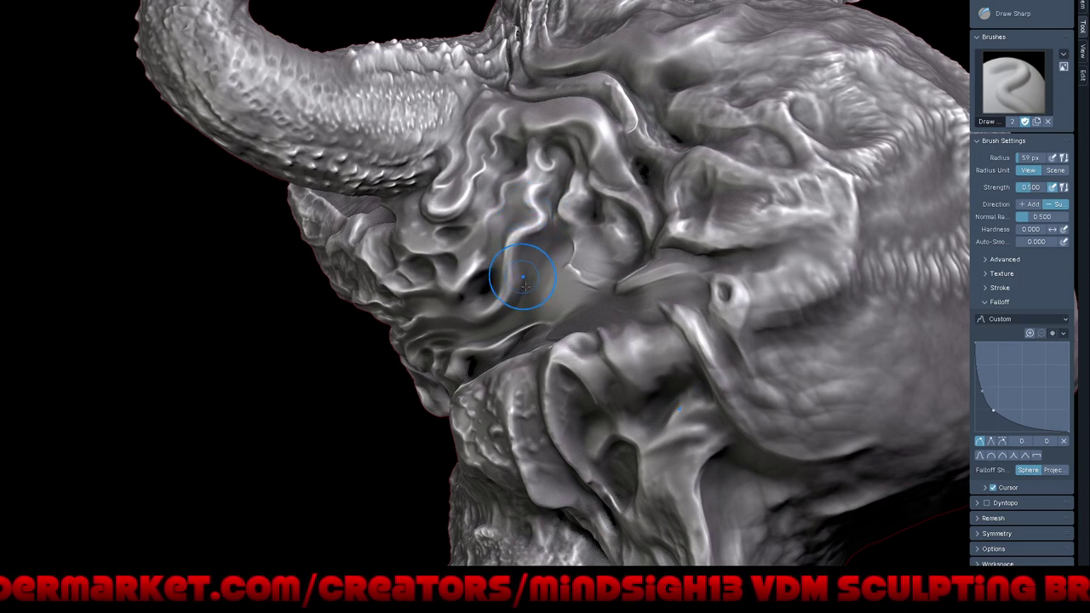
pyautogui.moveTo(533, 287); pyautogui.dragTo(530, 259)
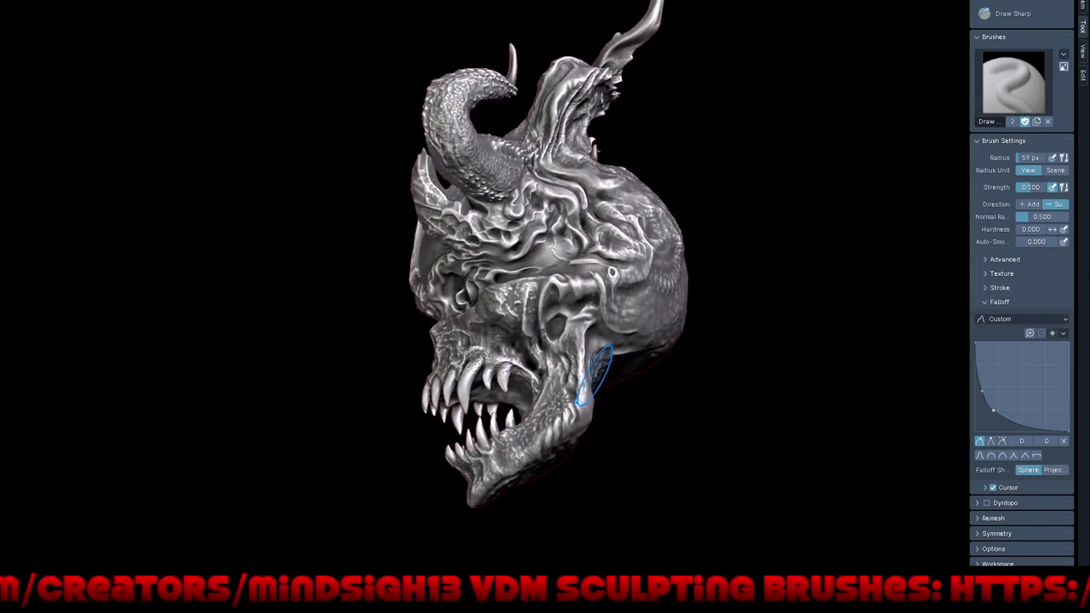
pyautogui.scroll(3, 537, 306)
pyautogui.scroll(2, 560, 183)
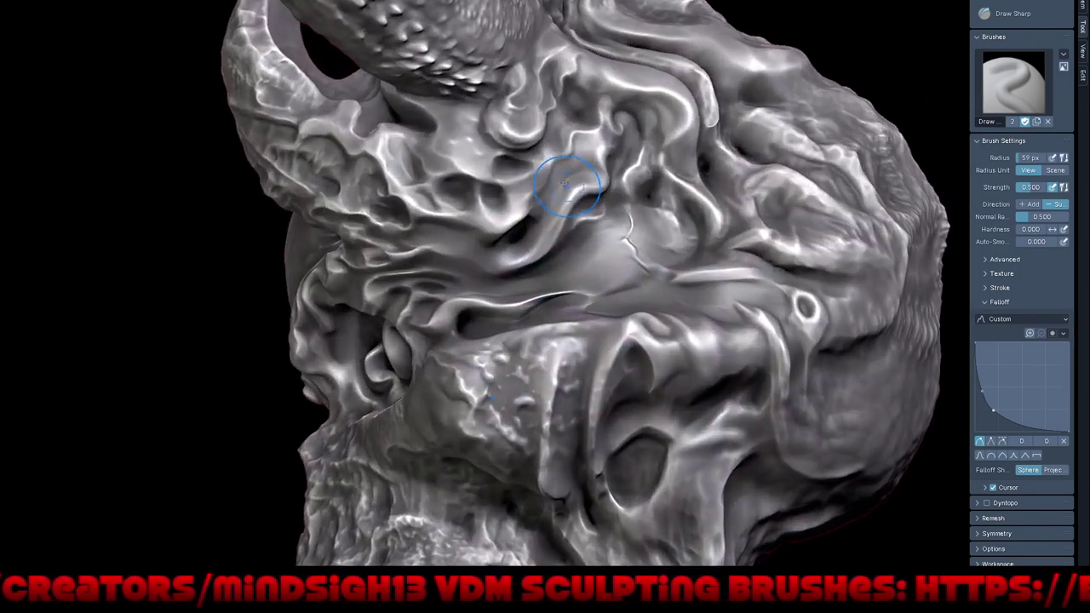
pyautogui.scroll(2, 438, 244)
pyautogui.scroll(1, 523, 240)
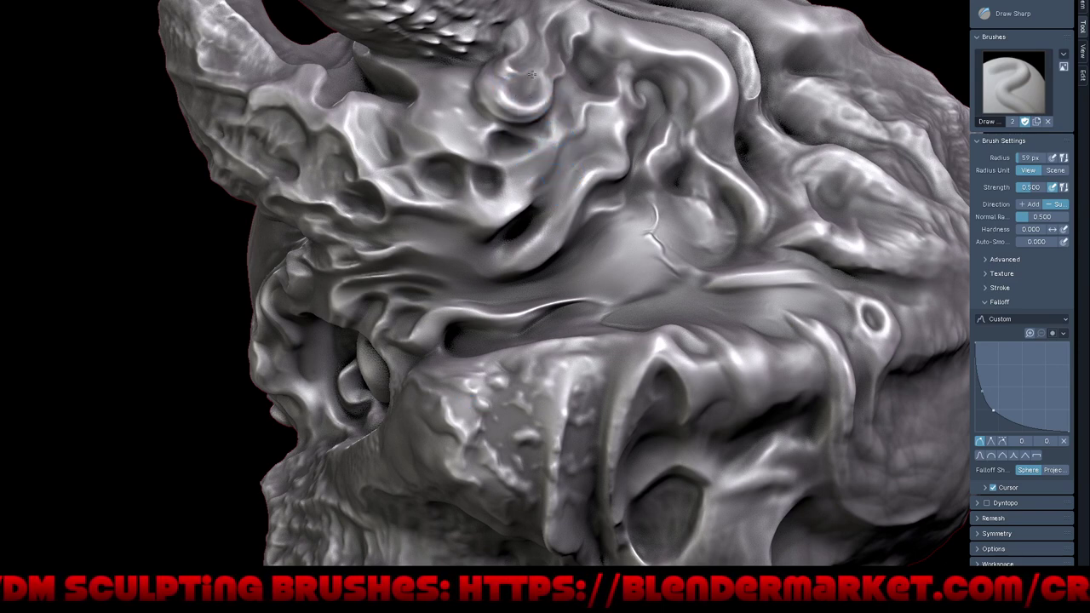
pyautogui.scroll(-6, 529, 172)
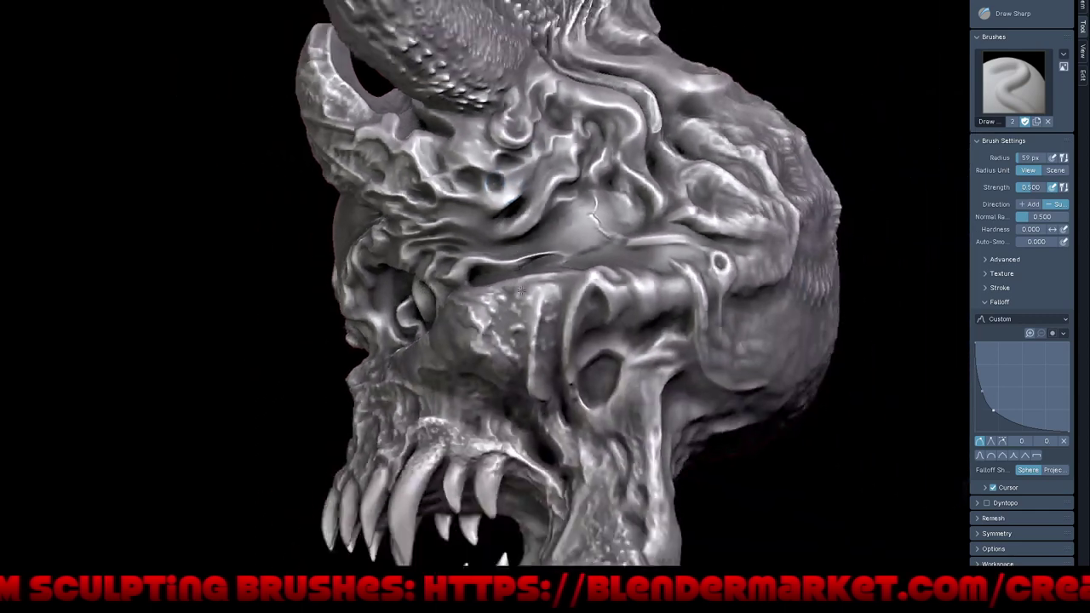
pyautogui.moveTo(584, 341)
pyautogui.mouseDown(button='middle')
pyautogui.moveTo(611, 332)
pyautogui.moveTo(596, 341)
pyautogui.mouseUp(button='middle')
pyautogui.scroll(4, 535, 167)
pyautogui.scroll(3, 536, 166)
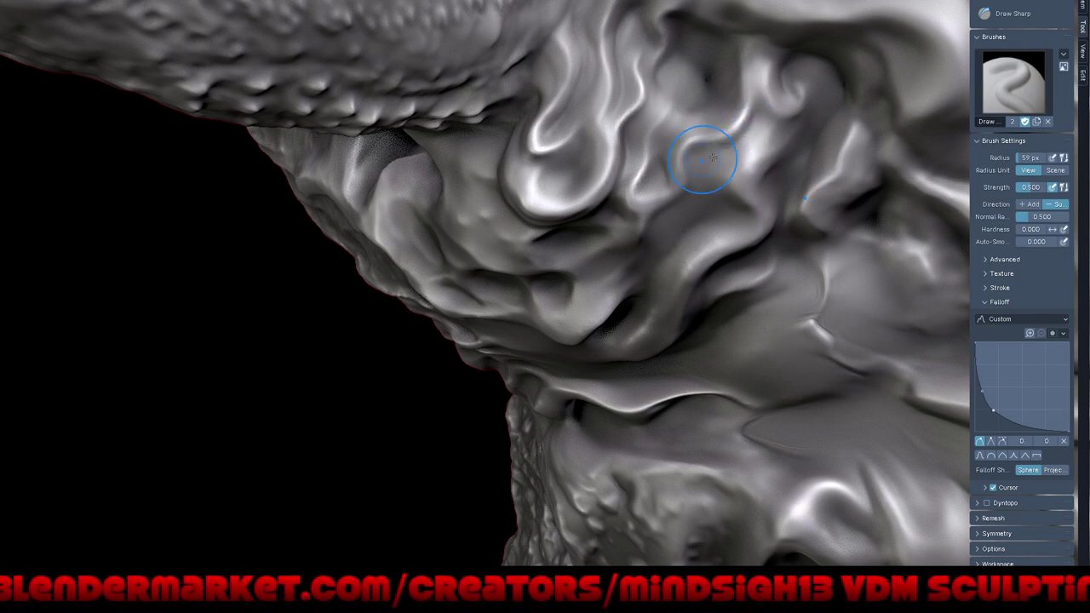
# Carve several deeper creases and grooves into the brow with short Draw Sharp strokes.
pyautogui.scroll(-8, 677, 244)
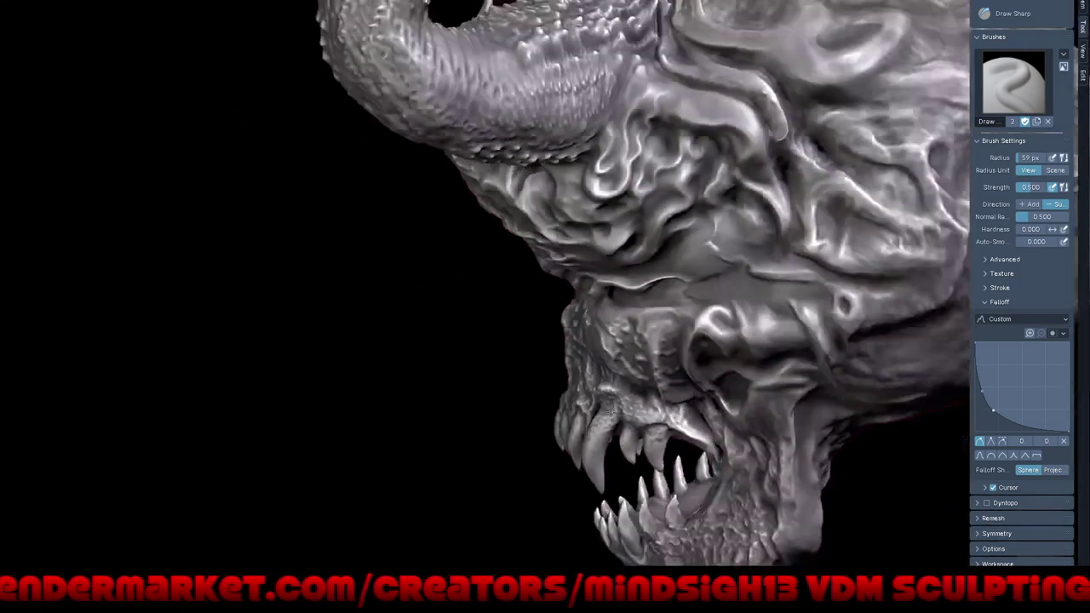
pyautogui.moveTo(693, 341)
pyautogui.mouseDown(button='middle')
pyautogui.moveTo(660, 366)
pyautogui.moveTo(733, 345)
pyautogui.moveTo(673, 349)
pyautogui.mouseUp(button='middle')
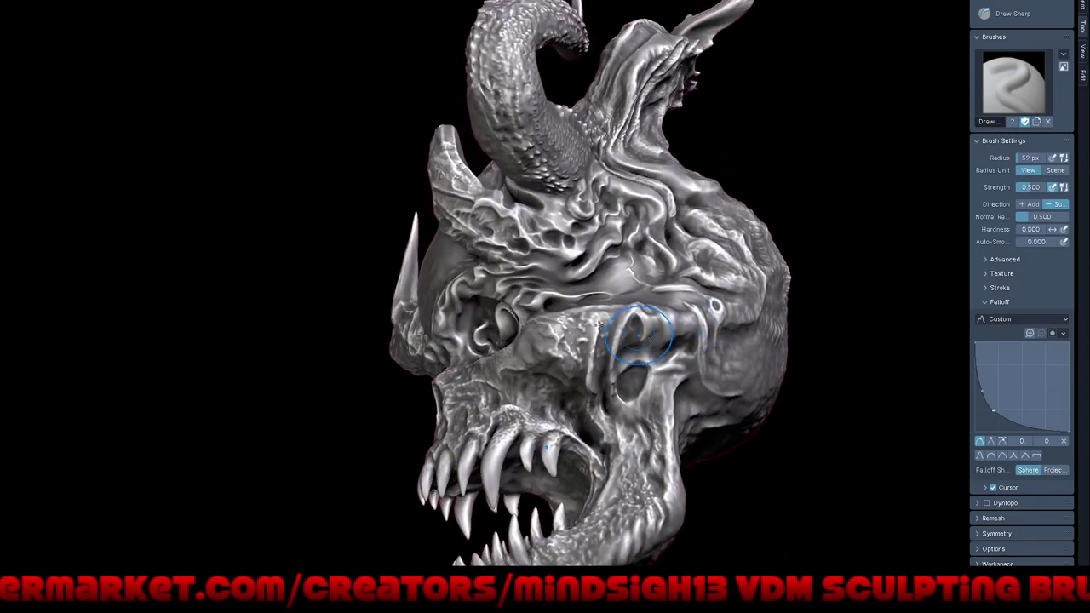
pyautogui.scroll(3, 631, 281)
pyautogui.scroll(4, 610, 203)
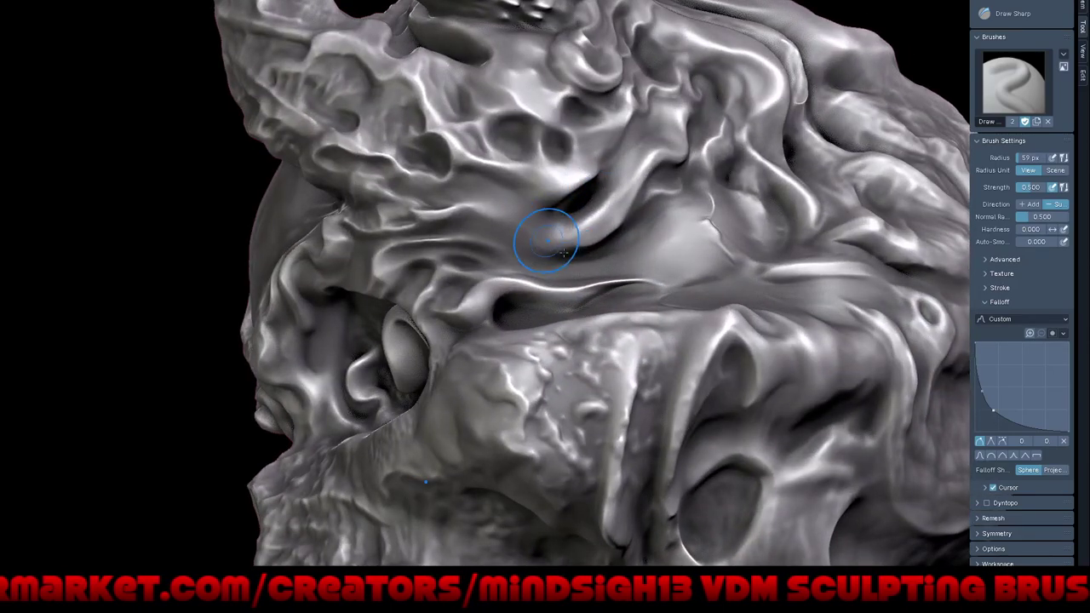
pyautogui.moveTo(583, 223); pyautogui.dragTo(592, 243)
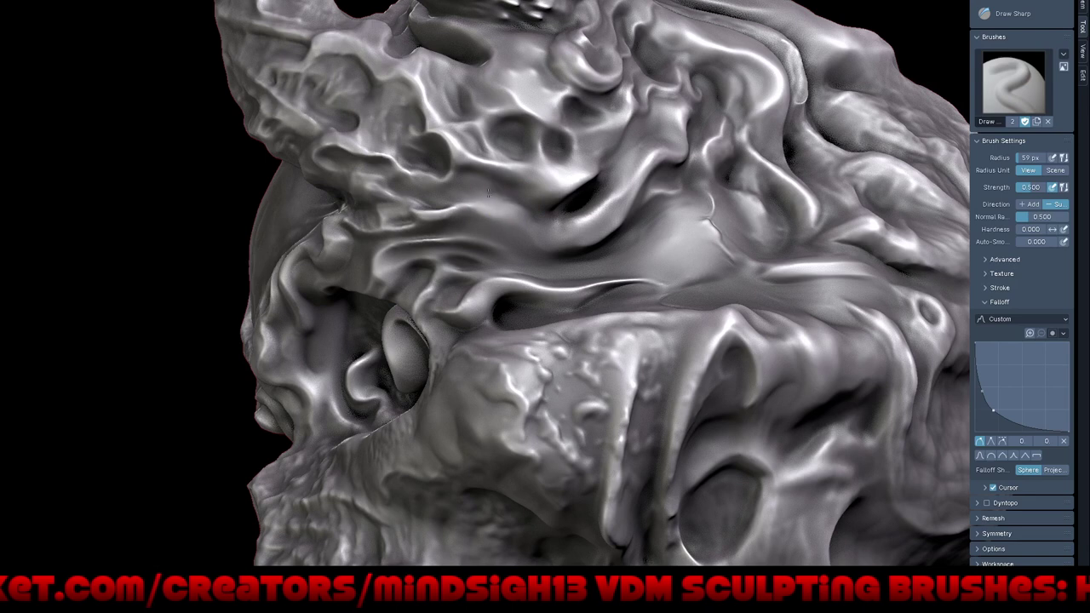
pyautogui.moveTo(493, 201); pyautogui.dragTo(487, 191)
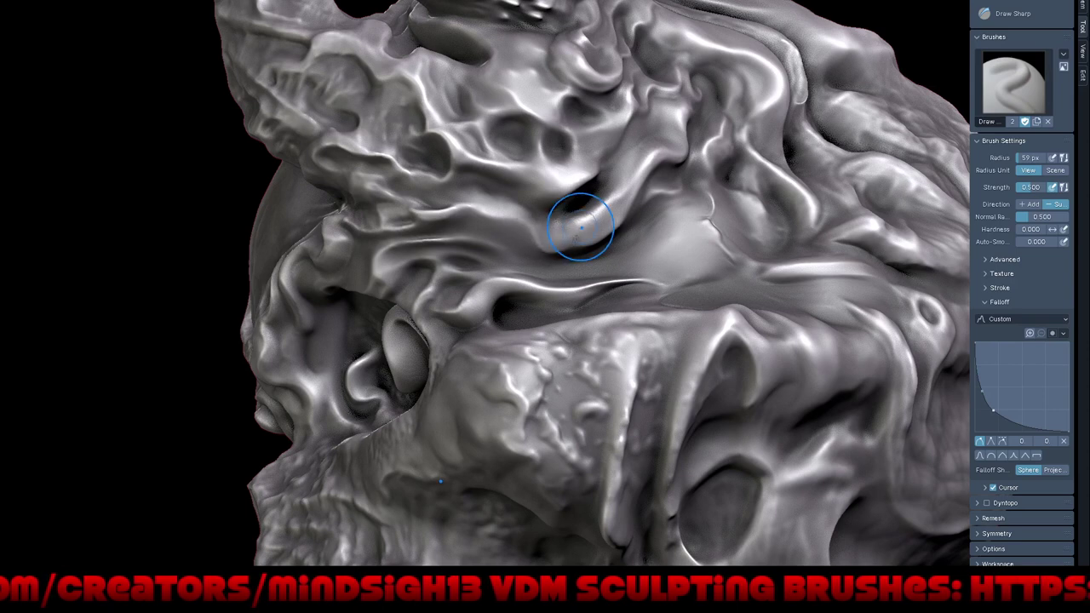
pyautogui.moveTo(580, 226); pyautogui.dragTo(576, 239)
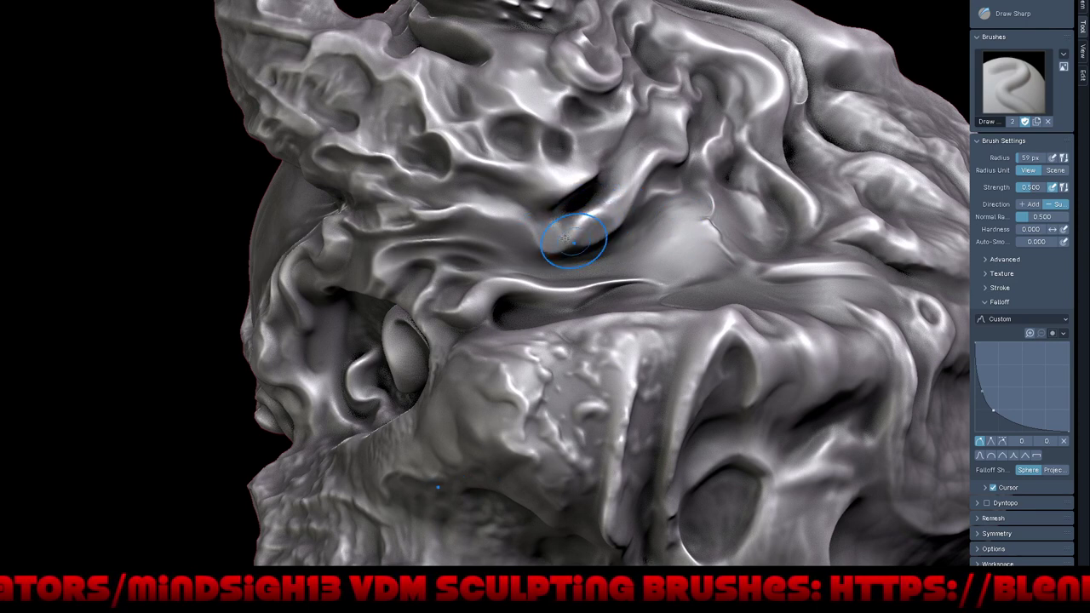
pyautogui.moveTo(565, 238)
pyautogui.mouseDown()
pyautogui.moveTo(554, 228)
pyautogui.moveTo(568, 223)
pyautogui.mouseUp()
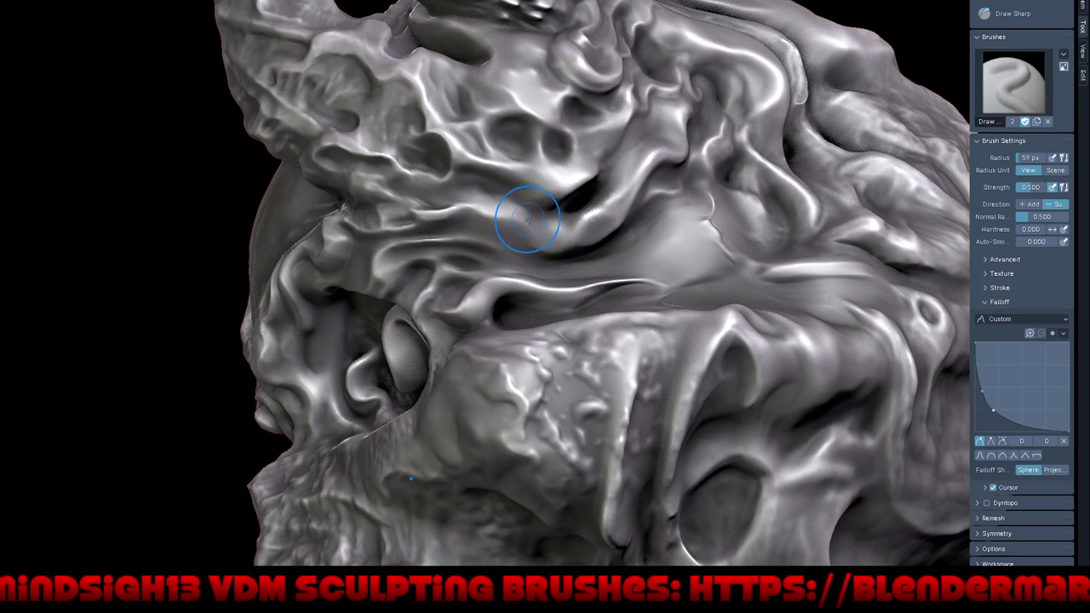
pyautogui.moveTo(562, 243); pyautogui.dragTo(530, 224)
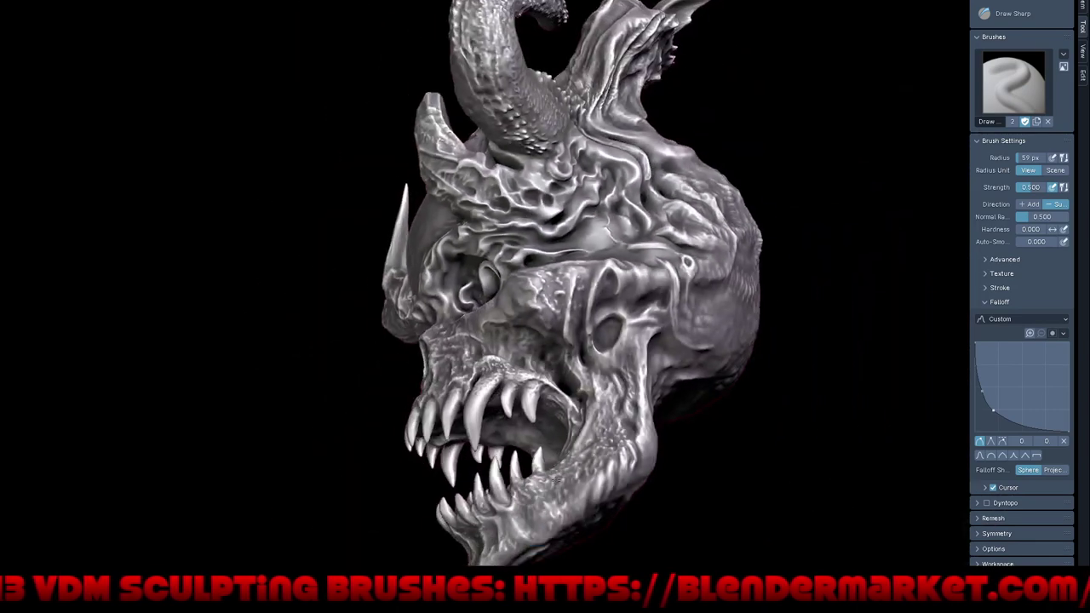
pyautogui.moveTo(568, 339); pyautogui.dragTo(594, 362, button='middle')
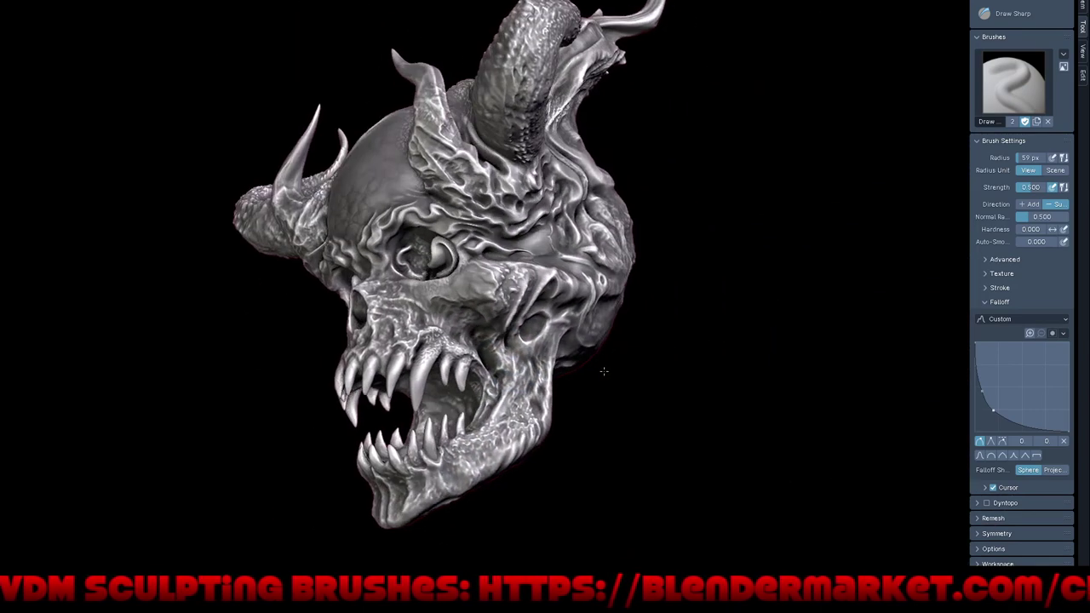
pyautogui.scroll(2, 563, 273)
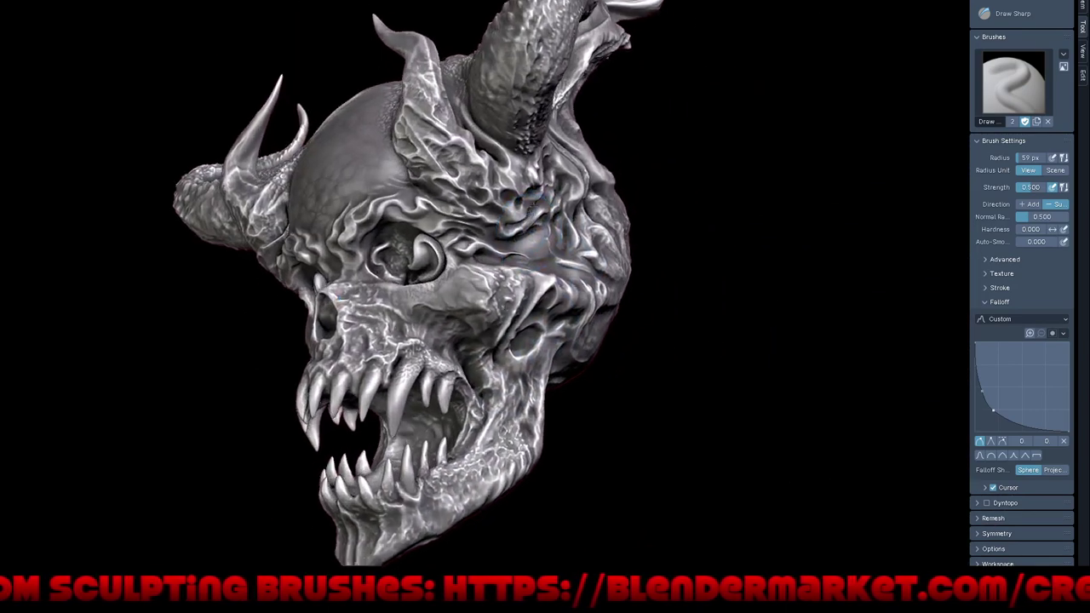
pyautogui.scroll(3, 534, 183)
# Grab-pull the wrinkled brow up toward the horn base, widening the brush to 138 px.
pyautogui.press('g')
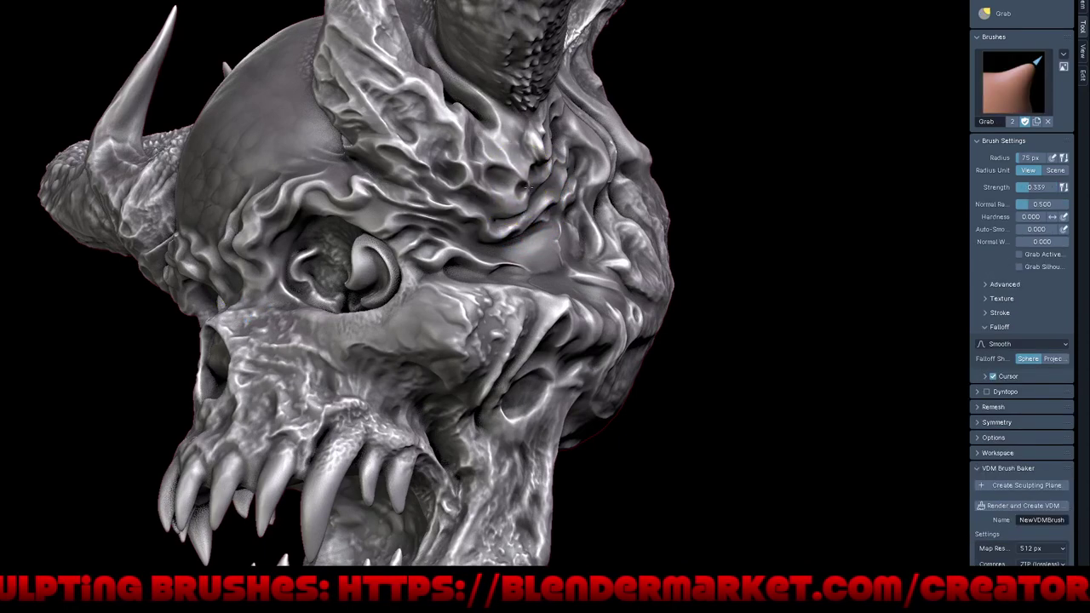
pyautogui.moveTo(530, 185); pyautogui.dragTo(522, 254)
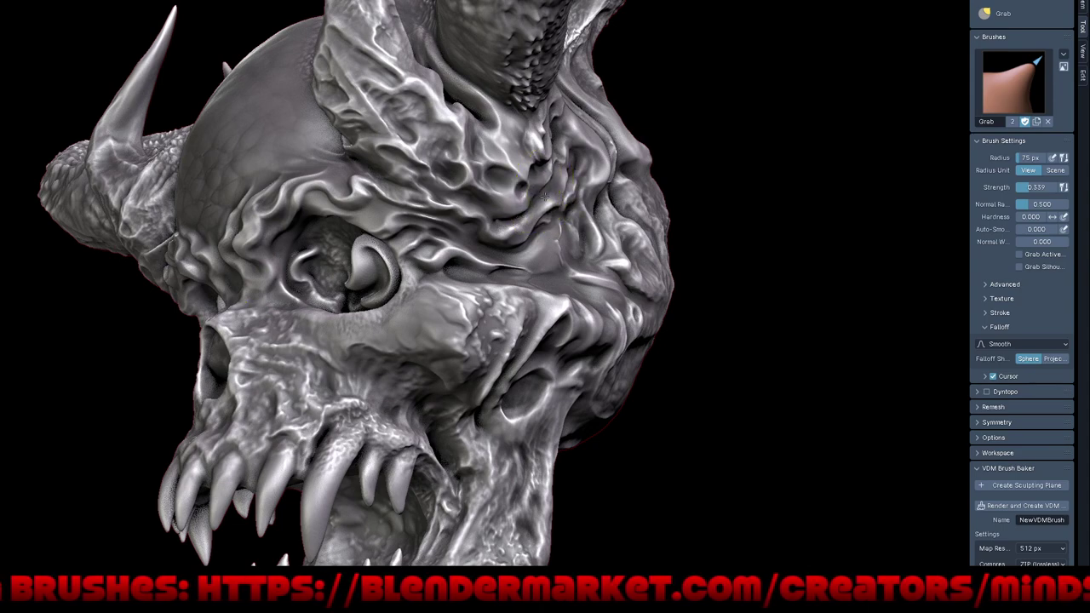
pyautogui.moveTo(543, 195); pyautogui.dragTo(527, 211, button='middle')
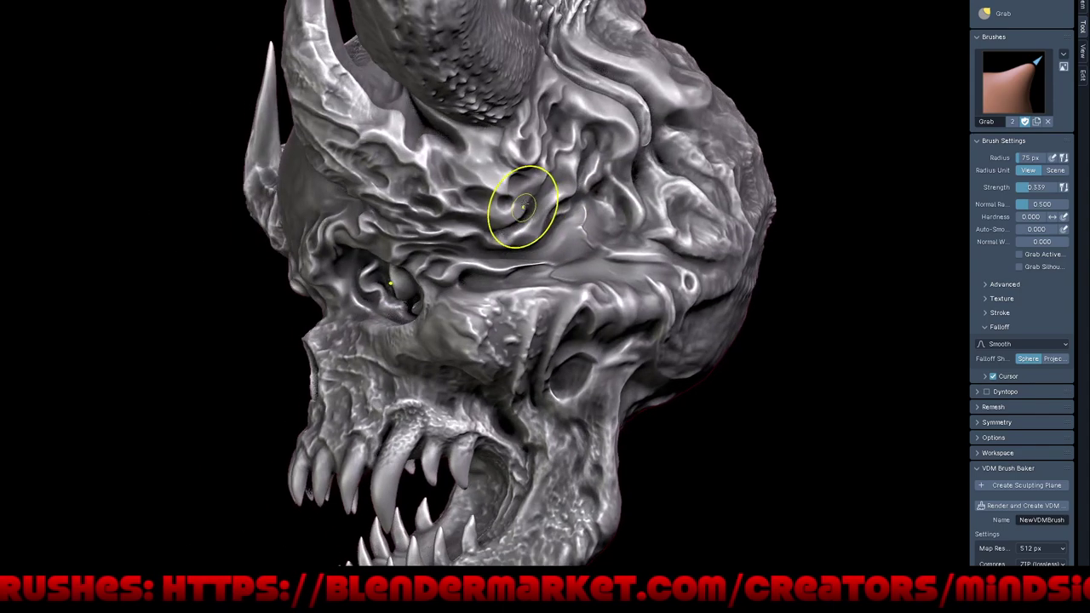
pyautogui.scroll(5, 543, 213)
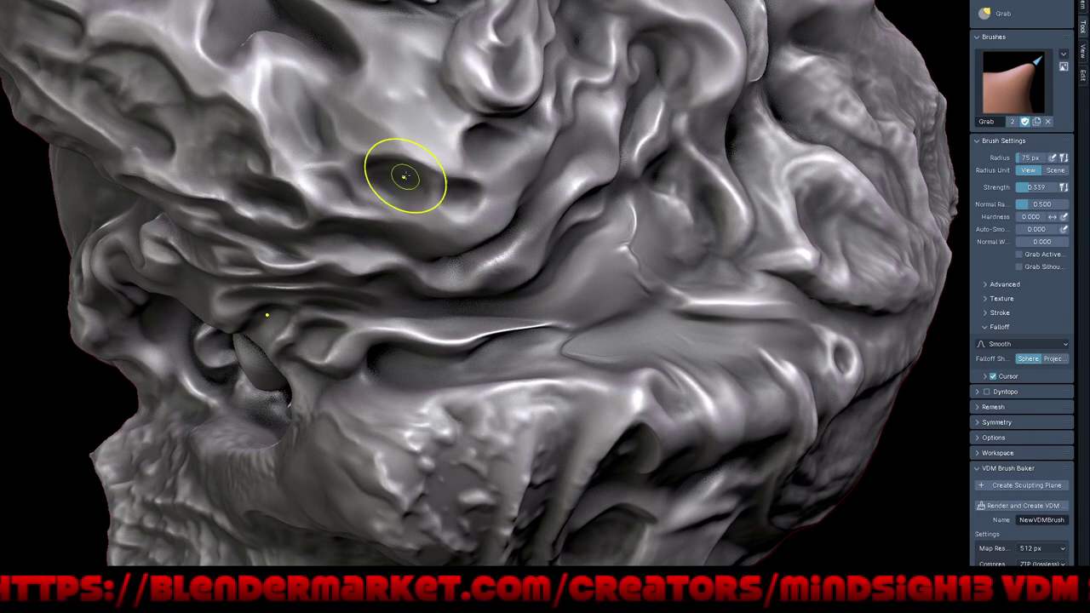
pyautogui.scroll(-10, 490, 340)
pyautogui.moveTo(490, 341); pyautogui.dragTo(484, 199, button='middle')
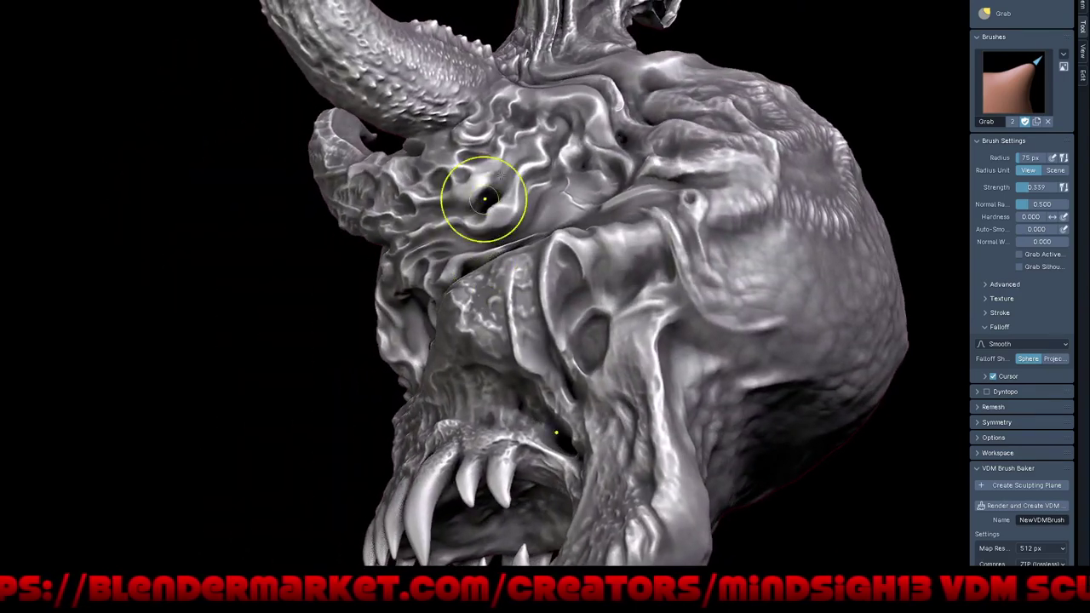
pyautogui.moveTo(484, 199)
pyautogui.mouseDown()
pyautogui.moveTo(500, 114)
pyautogui.moveTo(450, 146)
pyautogui.moveTo(469, 106)
pyautogui.mouseUp()
pyautogui.press('f')
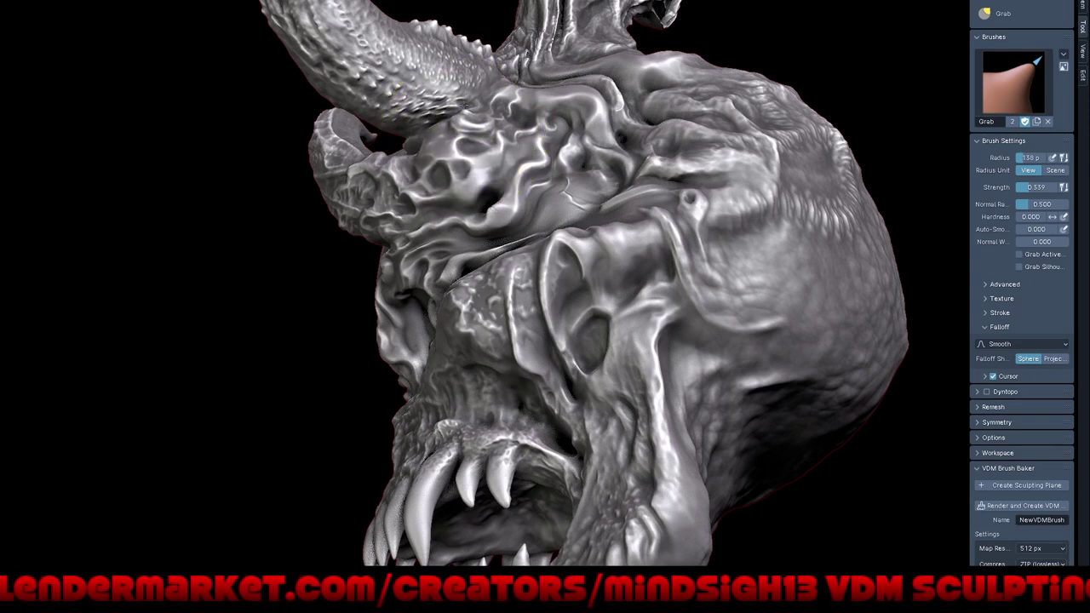
# Pull the brow above the eye socket into new streaky folds with Grab.
pyautogui.moveTo(450, 150)
pyautogui.mouseDown(button='middle')
pyautogui.moveTo(542, 194)
pyautogui.moveTo(478, 169)
pyautogui.mouseUp(button='middle')
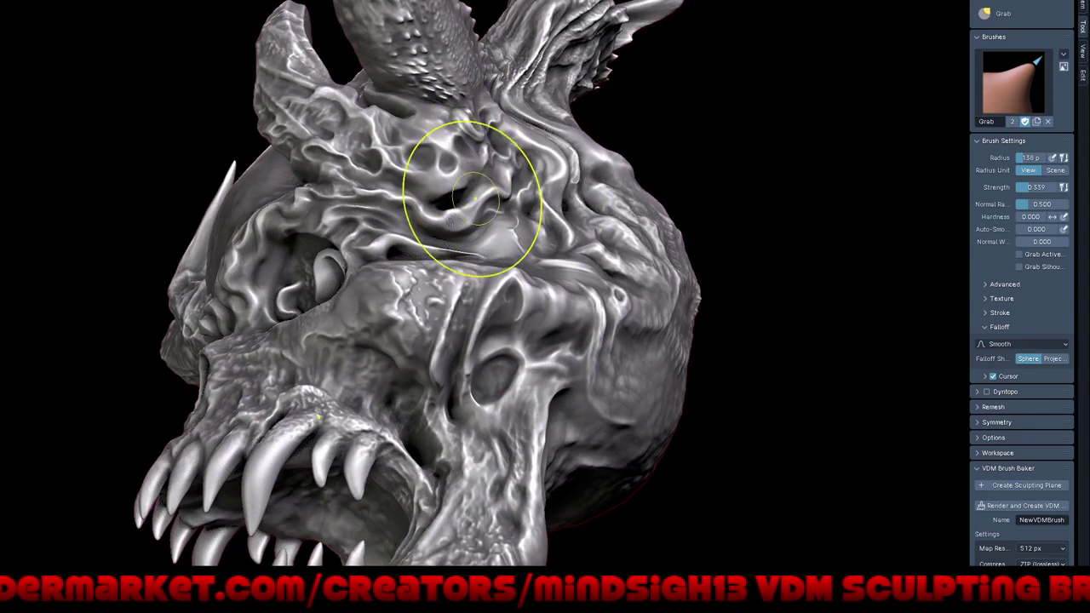
pyautogui.moveTo(418, 227); pyautogui.dragTo(451, 225)
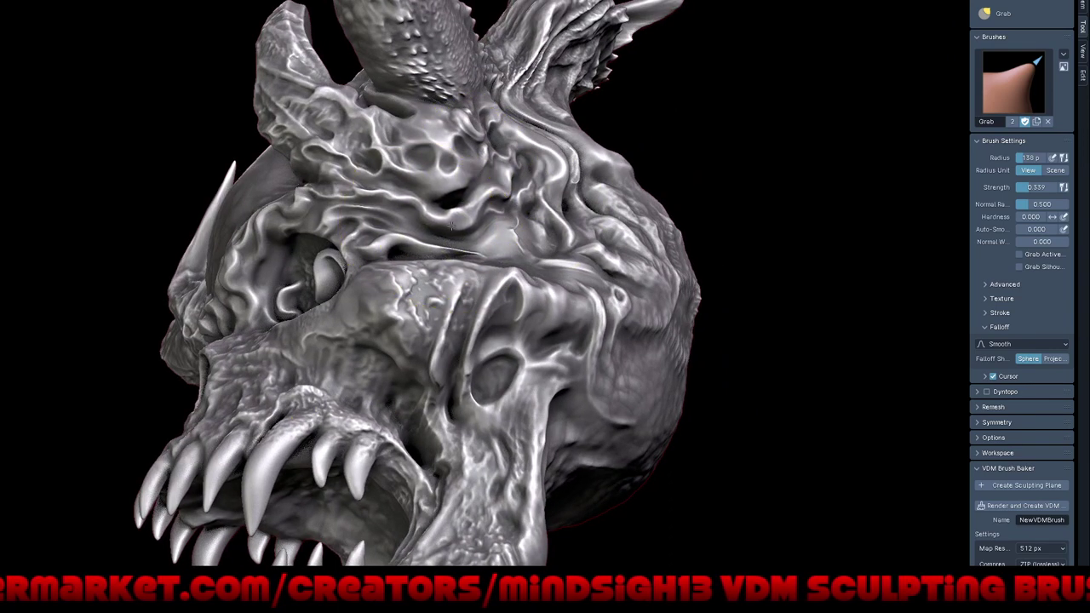
pyautogui.moveTo(531, 267); pyautogui.dragTo(531, 231, button='middle')
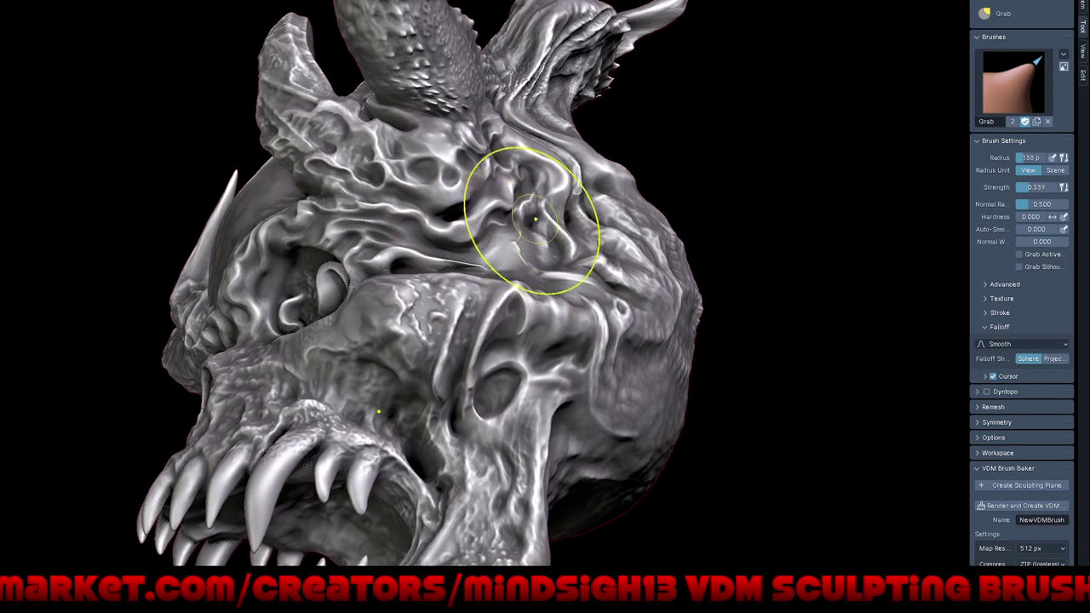
pyautogui.moveTo(535, 220)
pyautogui.mouseDown()
pyautogui.moveTo(516, 246)
pyautogui.moveTo(542, 273)
pyautogui.moveTo(562, 239)
pyautogui.mouseUp()
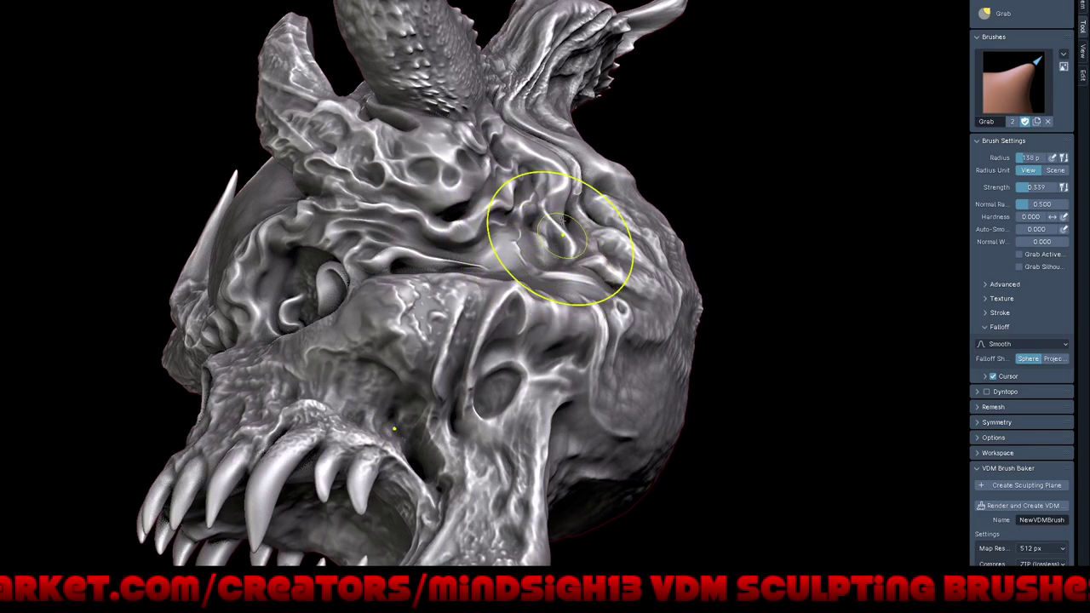
# Zoom in on the side of the head and shrink the Grab brush to 92 px.
pyautogui.moveTo(560, 243); pyautogui.dragTo(511, 280, button='middle')
pyautogui.scroll(4, 512, 280)
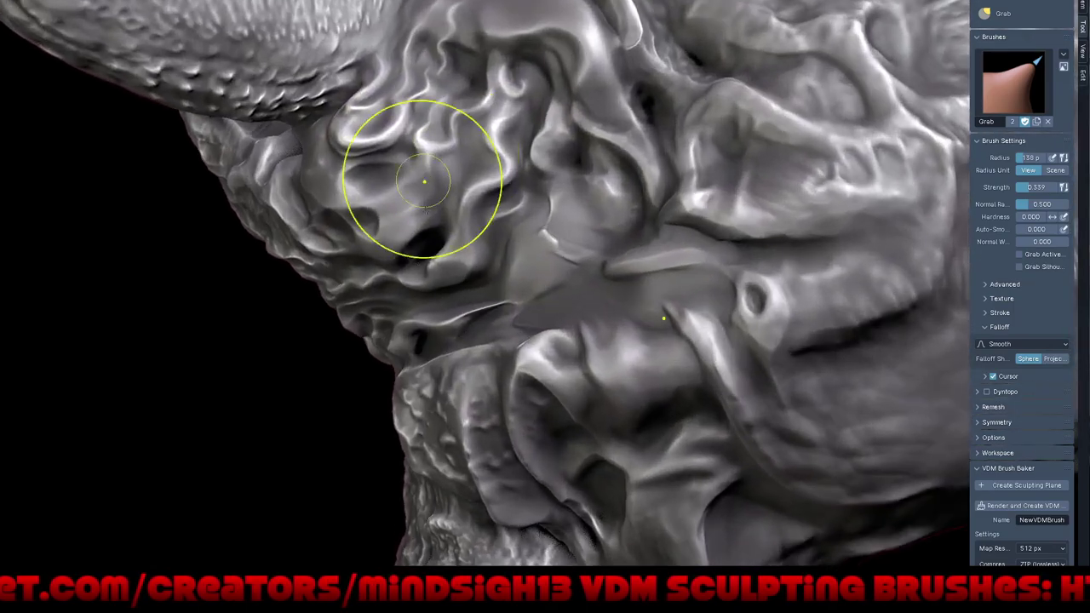
pyautogui.moveTo(424, 181); pyautogui.dragTo(461, 224, button='middle')
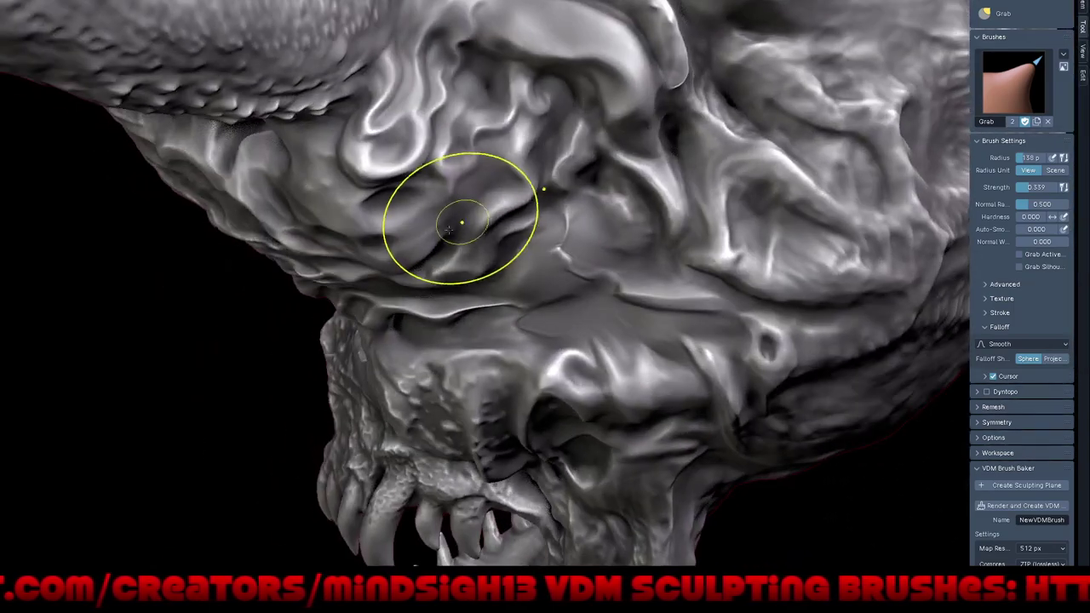
pyautogui.scroll(3, 461, 224)
pyautogui.scroll(3, 418, 244)
pyautogui.scroll(2, 408, 205)
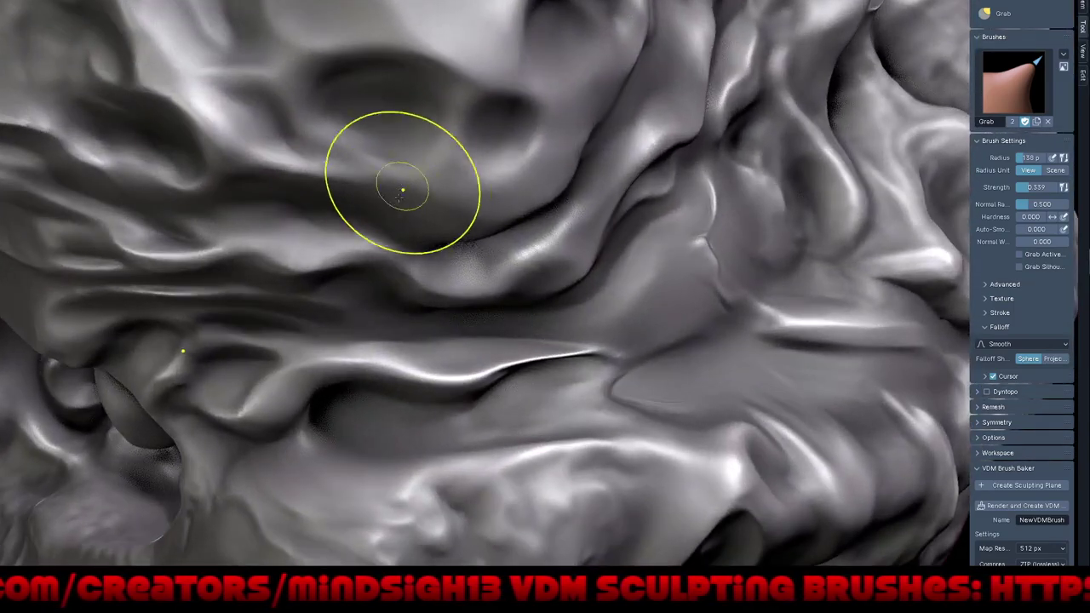
pyautogui.press('f')
pyautogui.click(423, 224)
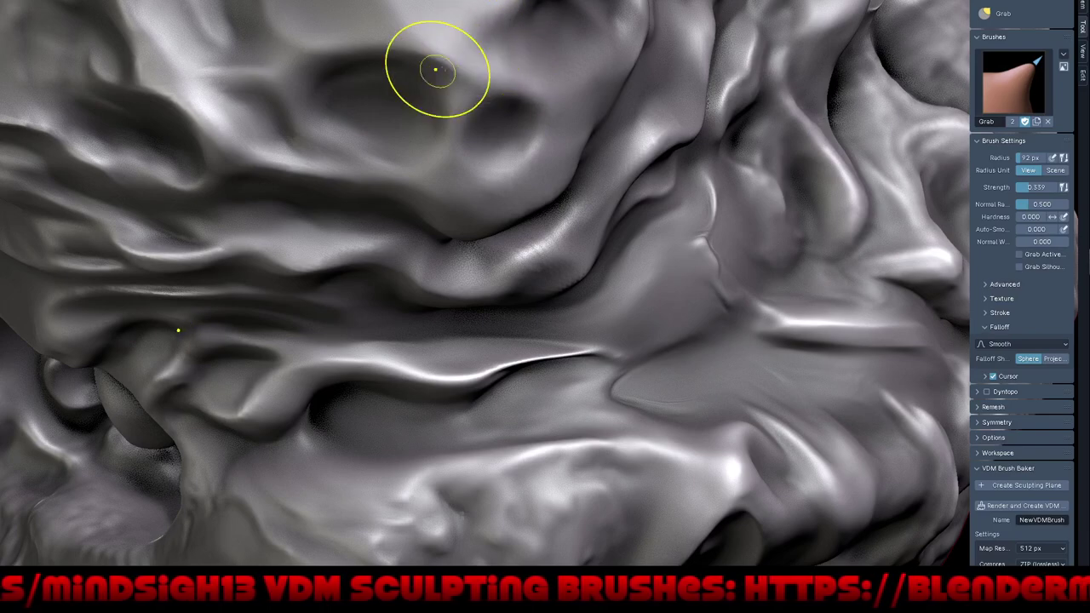
# Bulge the cheek below the horn outward from a side-profile view.
pyautogui.moveTo(431, 68); pyautogui.dragTo(514, 114, button='middle')
pyautogui.scroll(2, 542, 244)
pyautogui.scroll(1, 542, 245)
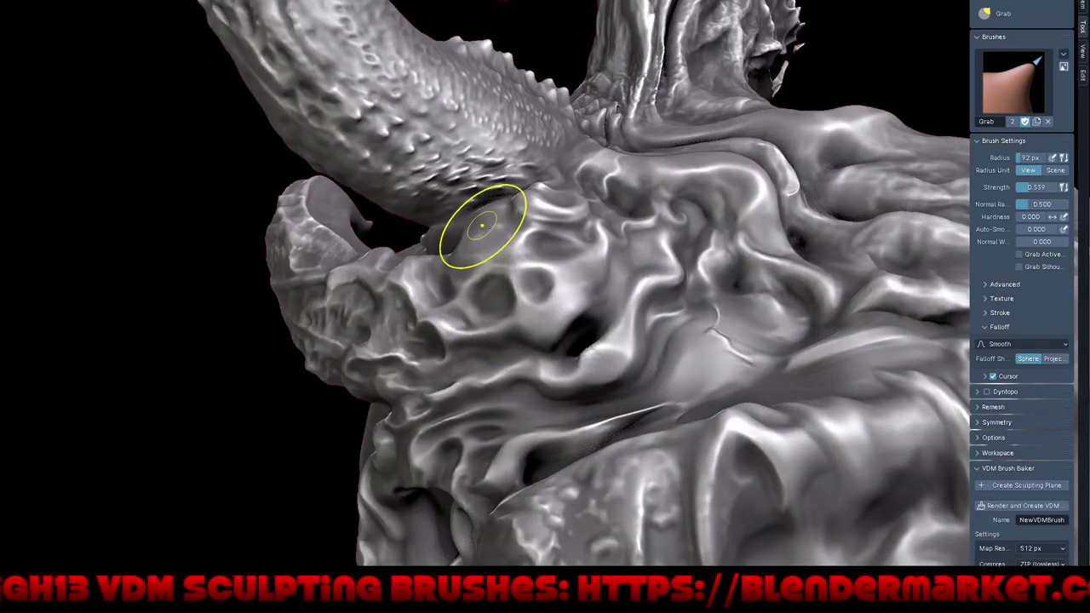
pyautogui.moveTo(482, 226); pyautogui.dragTo(440, 241)
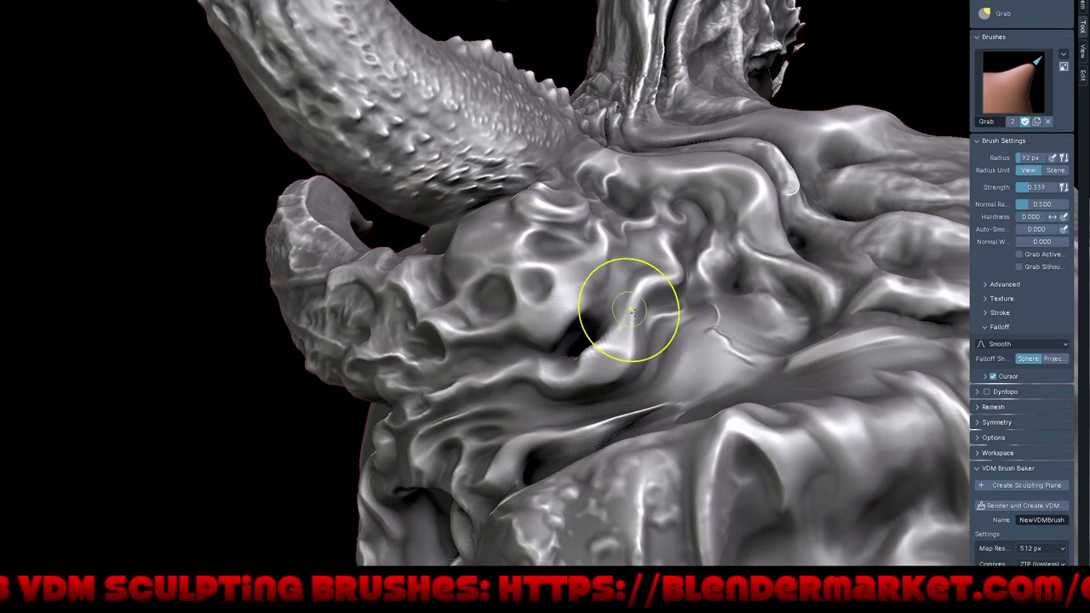
pyautogui.moveTo(626, 314); pyautogui.dragTo(515, 244, button='middle')
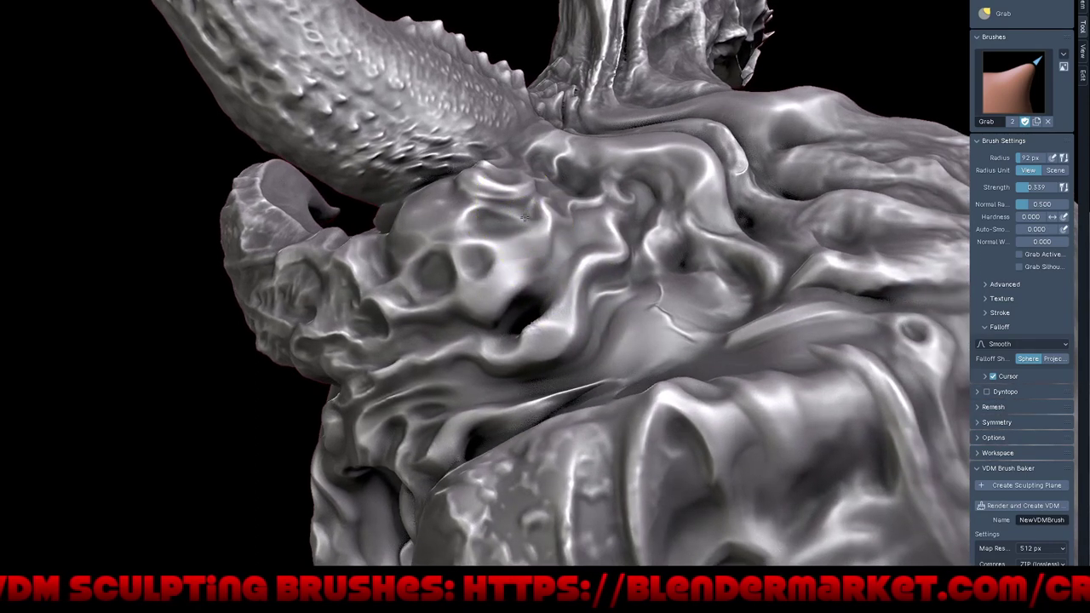
# Reshape the lump at the horn base and drag its small cavity downward to deepen it.
pyautogui.moveTo(526, 208); pyautogui.dragTo(488, 183)
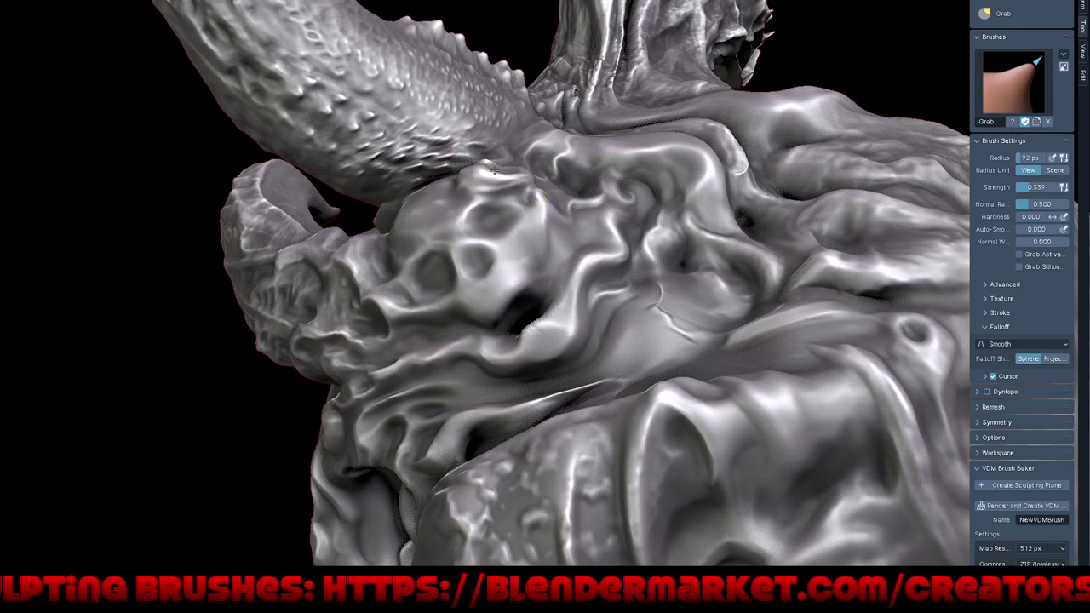
pyautogui.moveTo(483, 161)
pyautogui.mouseDown()
pyautogui.moveTo(476, 176)
pyautogui.moveTo(523, 231)
pyautogui.mouseUp()
pyautogui.moveTo(523, 231); pyautogui.dragTo(483, 244, button='middle')
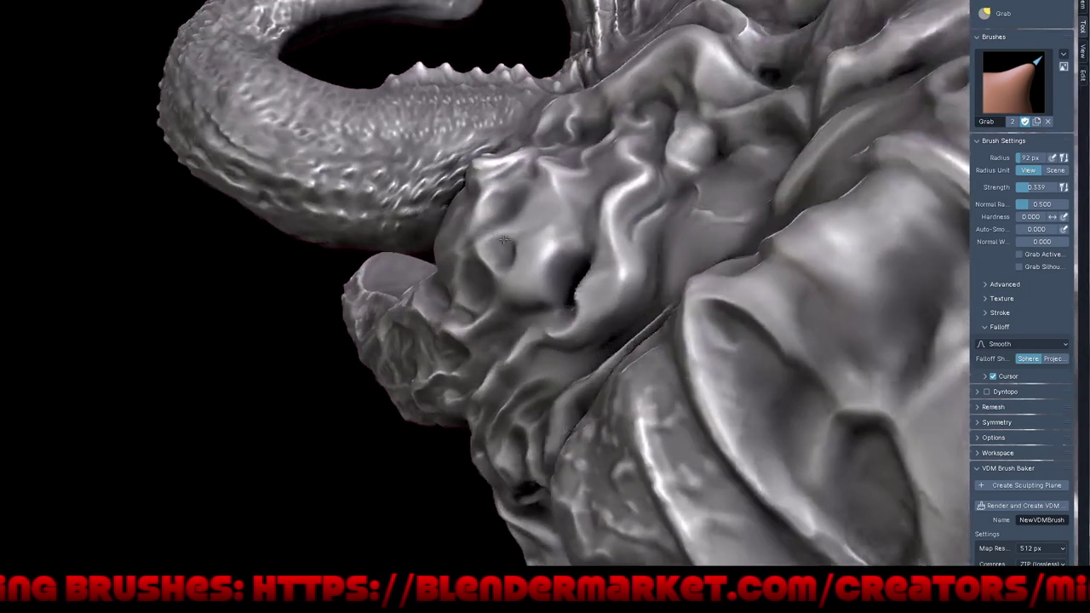
pyautogui.moveTo(487, 182); pyautogui.dragTo(507, 191)
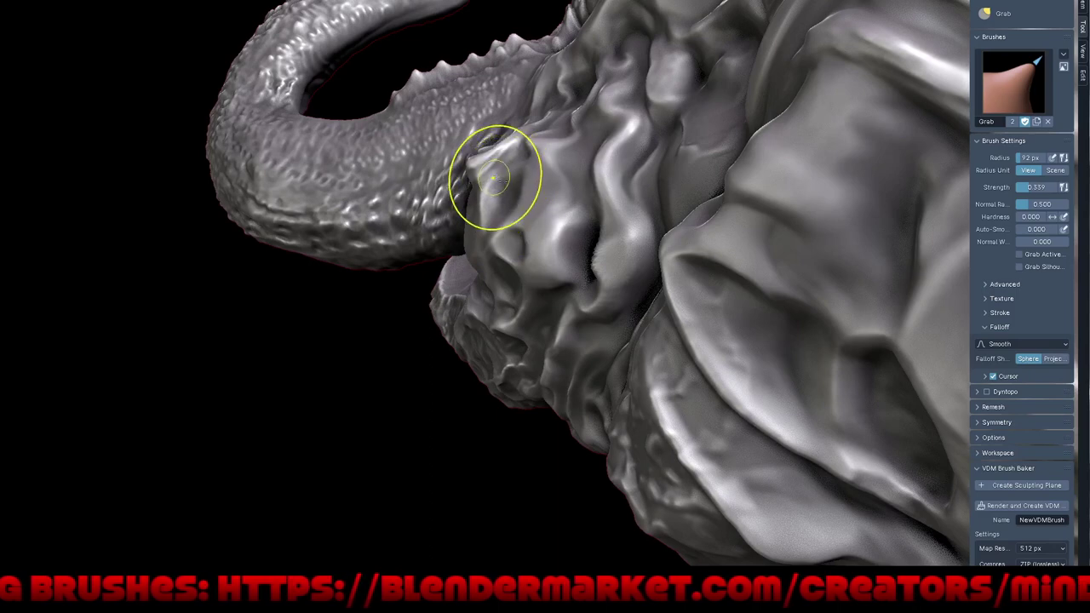
pyautogui.moveTo(508, 191); pyautogui.dragTo(481, 158, button='middle')
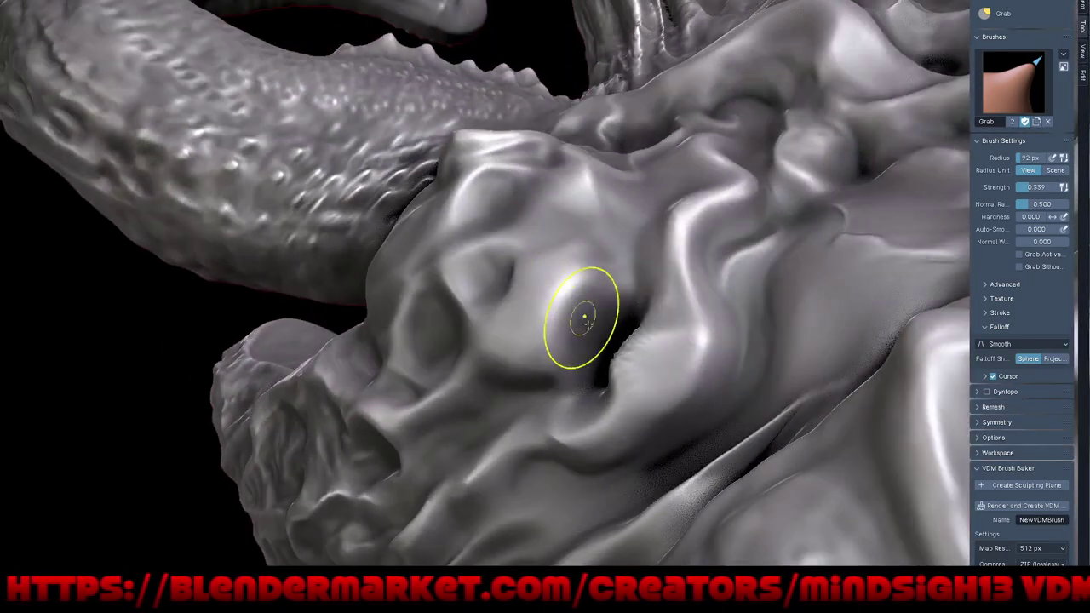
pyautogui.moveTo(576, 332); pyautogui.dragTo(564, 375)
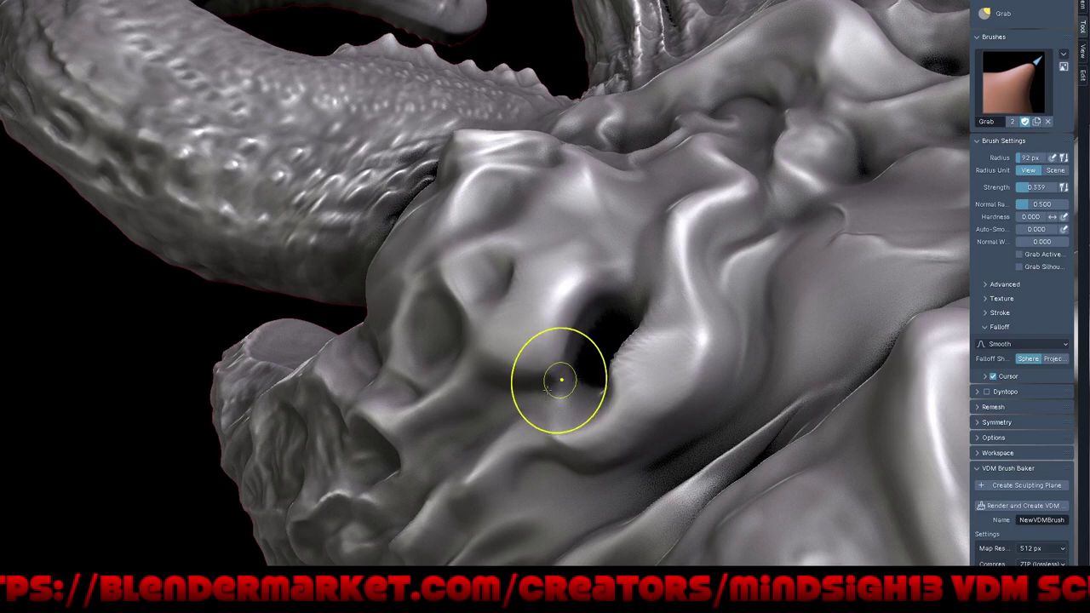
pyautogui.moveTo(554, 382); pyautogui.dragTo(532, 418)
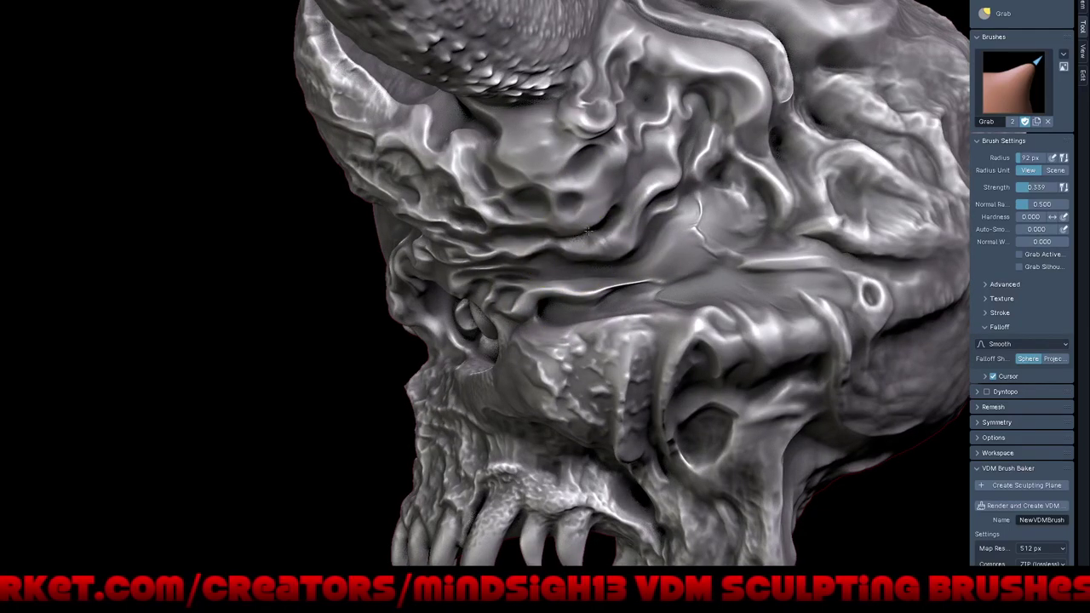
# Grab-pull the brow fold up and to the right, then frame the whole head from the front.
pyautogui.moveTo(587, 241)
pyautogui.mouseDown()
pyautogui.moveTo(608, 226)
pyautogui.moveTo(610, 179)
pyautogui.moveTo(628, 159)
pyautogui.moveTo(644, 160)
pyautogui.moveTo(646, 108)
pyautogui.moveTo(660, 91)
pyautogui.mouseUp()
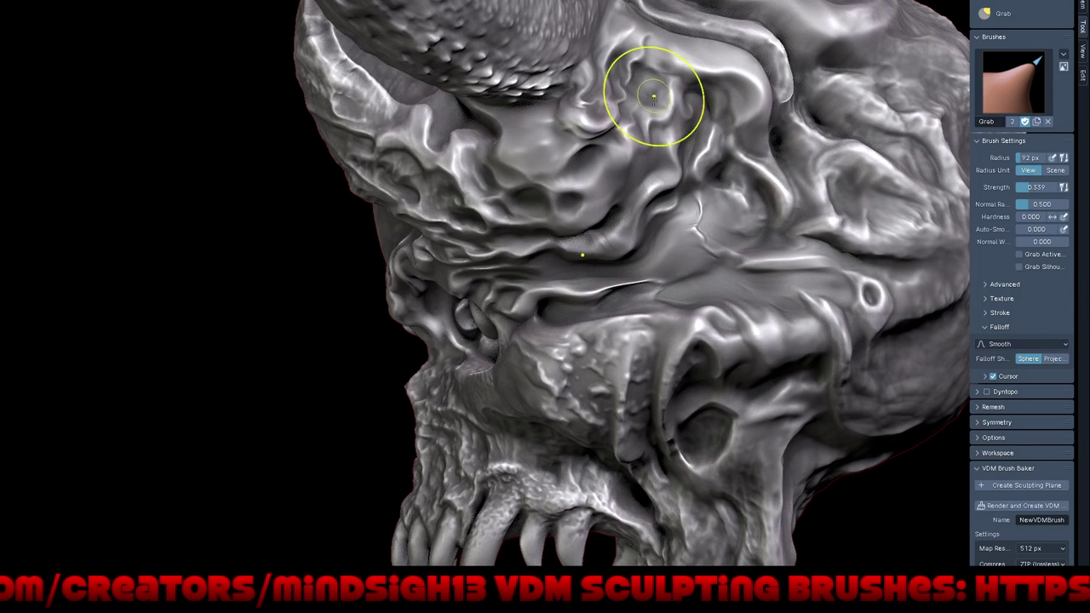
pyautogui.scroll(-5, 653, 96)
pyautogui.moveTo(653, 96)
pyautogui.mouseDown(button='middle')
pyautogui.moveTo(656, 364)
pyautogui.moveTo(695, 372)
pyautogui.moveTo(686, 359)
pyautogui.moveTo(716, 349)
pyautogui.moveTo(697, 341)
pyautogui.moveTo(791, 372)
pyautogui.moveTo(774, 316)
pyautogui.moveTo(723, 350)
pyautogui.moveTo(762, 375)
pyautogui.moveTo(793, 438)
pyautogui.moveTo(789, 384)
pyautogui.mouseUp(button='middle')
pyautogui.scroll(1, 792, 372)
pyautogui.moveTo(721, 361)
pyautogui.keyDown('ctrl'); pyautogui.mouseDown(button='middle')
pyautogui.moveTo(706, 416)
pyautogui.moveTo(720, 382)
pyautogui.moveTo(711, 384)
pyautogui.mouseUp(button='middle'); pyautogui.keyUp('ctrl')
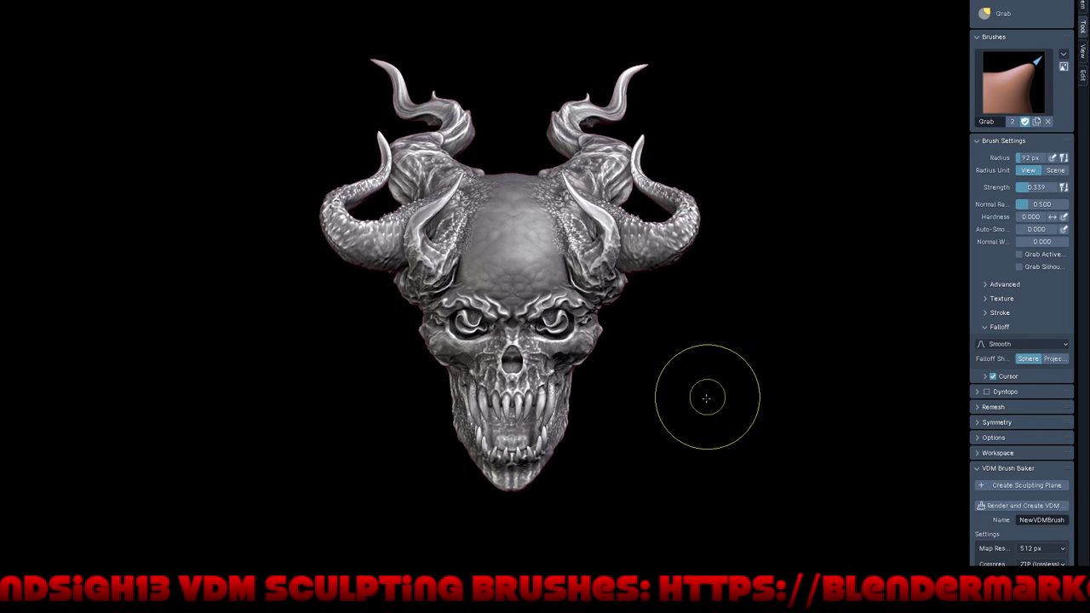
pyautogui.hotkey('ctrl', 's')
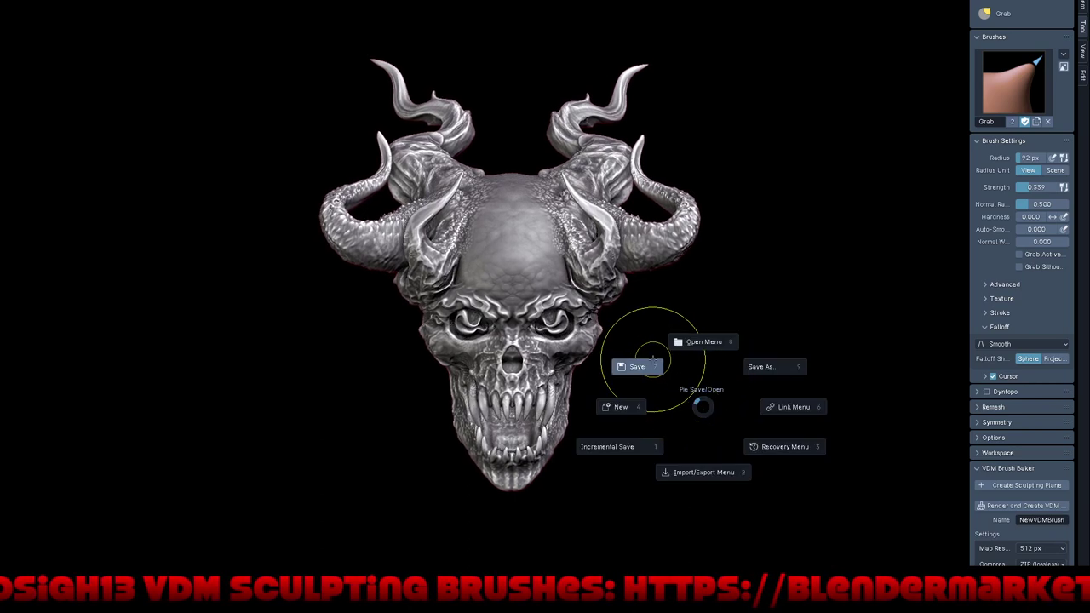
pyautogui.click(660, 386)
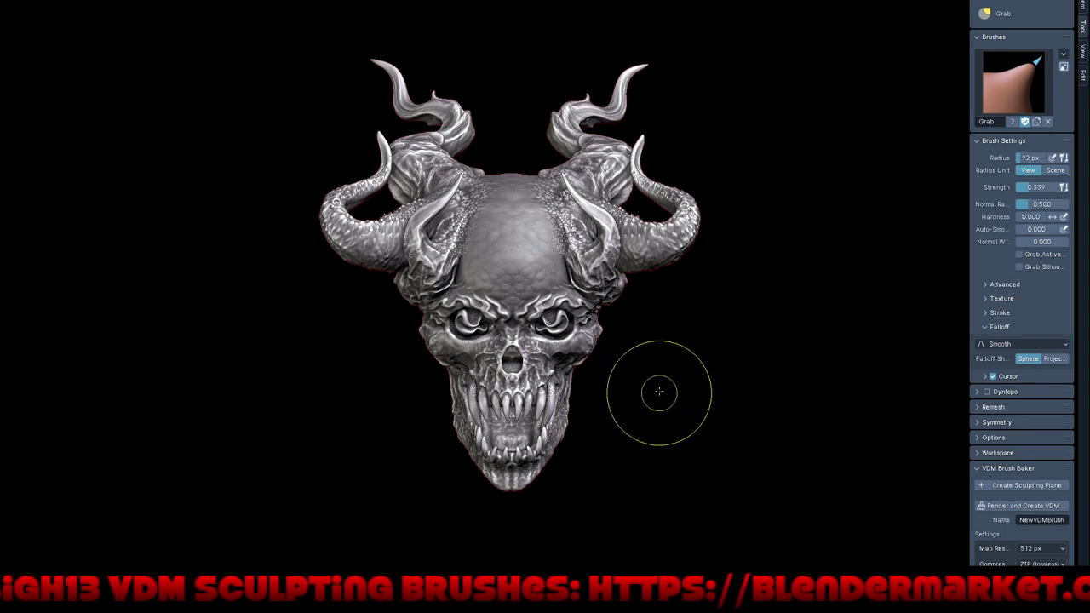
pyautogui.moveTo(693, 431); pyautogui.dragTo(682, 360, button='middle')
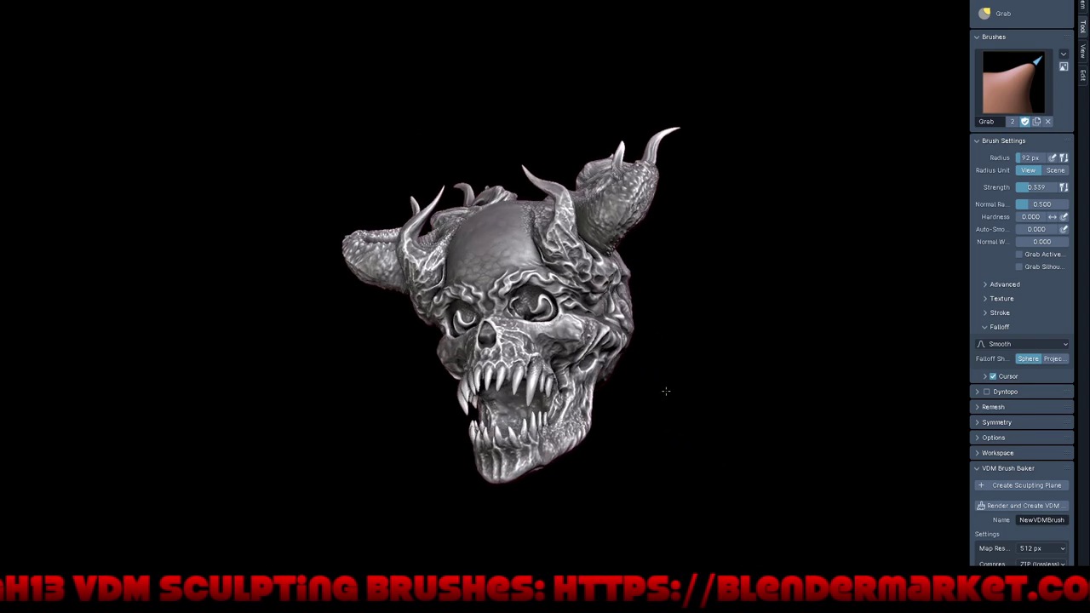
pyautogui.scroll(3, 681, 360)
pyautogui.moveTo(652, 277)
pyautogui.mouseDown(button='middle')
pyautogui.moveTo(667, 306)
pyautogui.moveTo(657, 333)
pyautogui.mouseUp(button='middle')
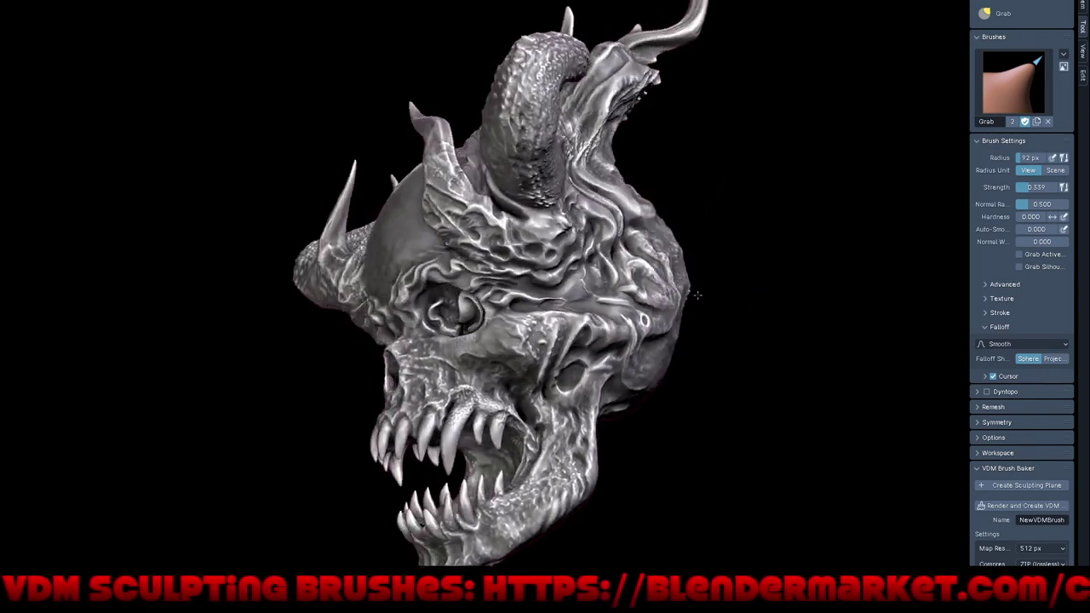
pyautogui.moveTo(656, 375)
pyautogui.mouseDown(button='middle')
pyautogui.moveTo(685, 422)
pyautogui.moveTo(657, 437)
pyautogui.mouseUp(button='middle')
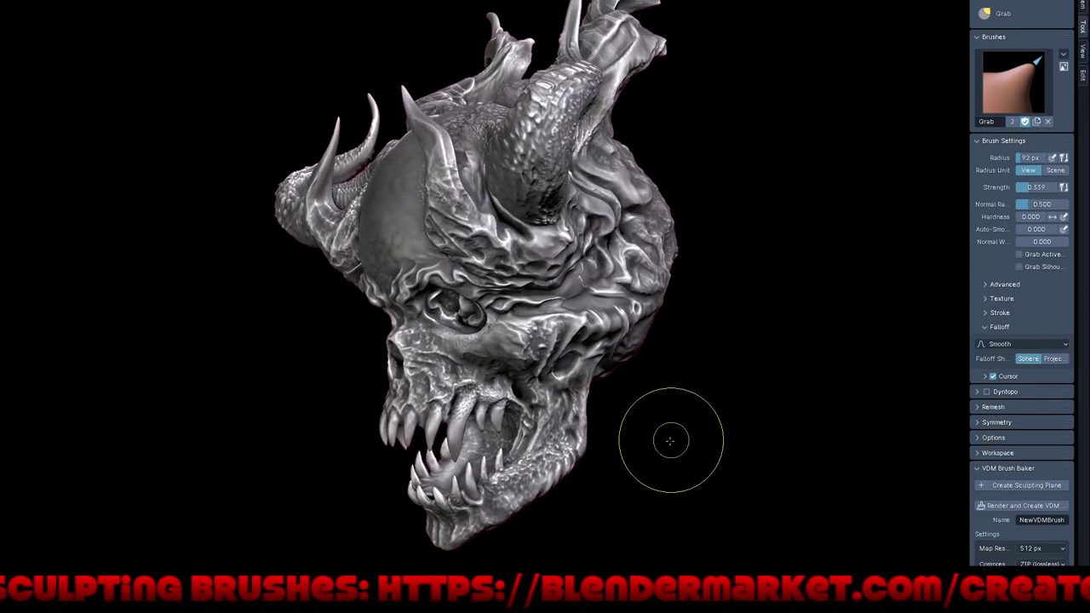
pyautogui.moveTo(605, 364)
pyautogui.mouseDown(button='middle')
pyautogui.moveTo(638, 406)
pyautogui.moveTo(722, 411)
pyautogui.moveTo(713, 435)
pyautogui.moveTo(769, 438)
pyautogui.moveTo(755, 418)
pyautogui.moveTo(755, 372)
pyautogui.moveTo(704, 409)
pyautogui.moveTo(695, 432)
pyautogui.mouseUp(button='middle')
pyautogui.scroll(-2, 722, 410)
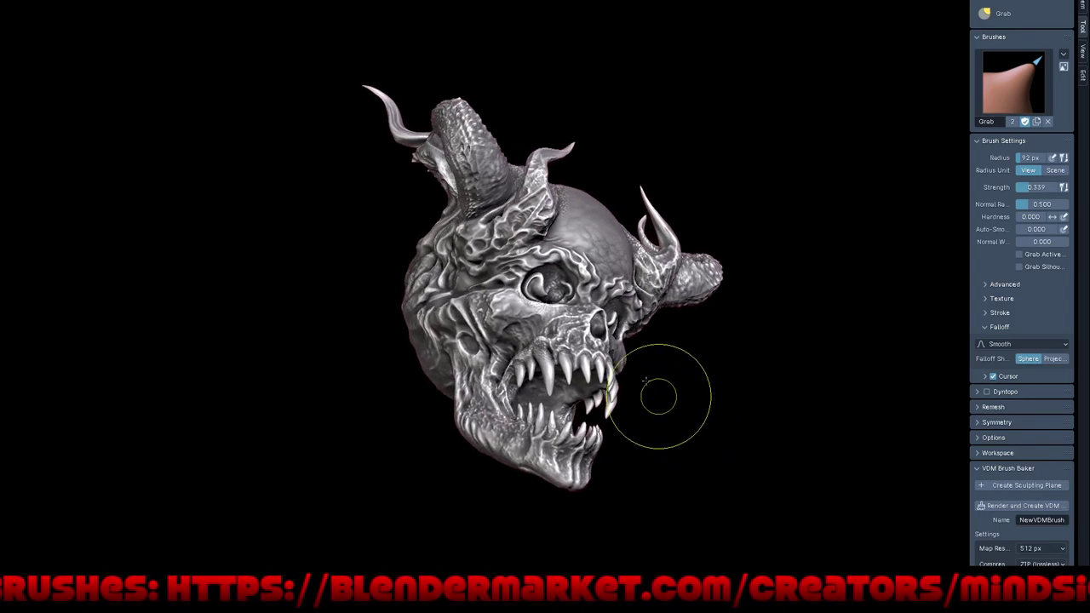
pyautogui.moveTo(662, 394)
pyautogui.mouseDown(button='middle')
pyautogui.moveTo(681, 377)
pyautogui.moveTo(730, 383)
pyautogui.moveTo(701, 373)
pyautogui.moveTo(645, 385)
pyautogui.moveTo(597, 377)
pyautogui.mouseUp(button='middle')
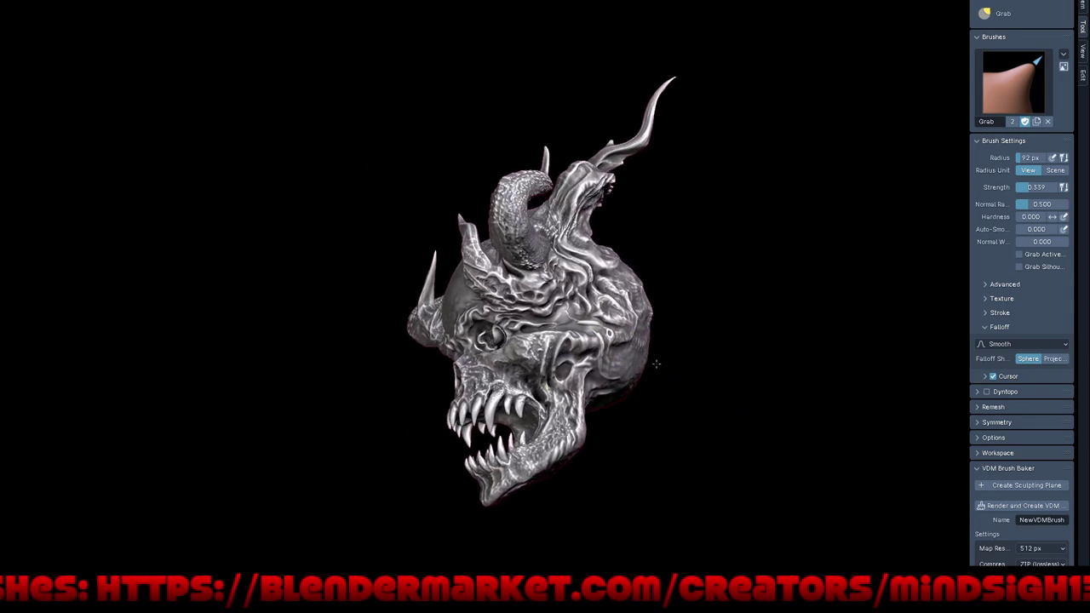
pyautogui.scroll(2, 596, 377)
pyautogui.scroll(2, 604, 330)
pyautogui.moveTo(605, 330)
pyautogui.mouseDown(button='middle')
pyautogui.moveTo(662, 321)
pyautogui.moveTo(617, 375)
pyautogui.mouseUp(button='middle')
# Hide the brush sidebar with N and zoom in on the cheek and eye region.
pyautogui.press('n')
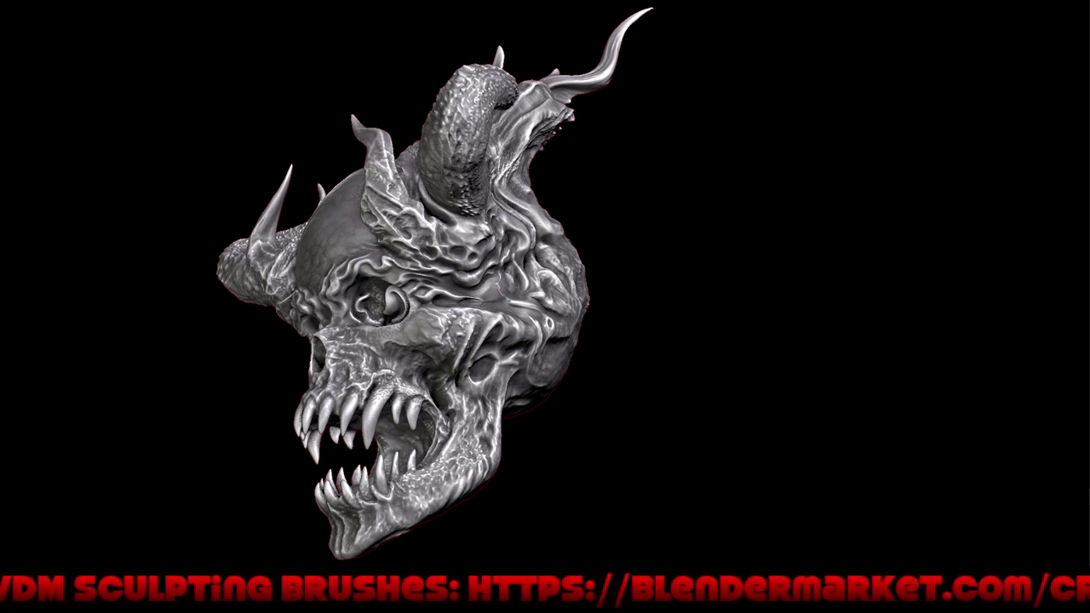
pyautogui.moveTo(478, 226); pyautogui.dragTo(588, 226, button='middle')
pyautogui.moveTo(493, 348); pyautogui.dragTo(494, 353, button='middle')
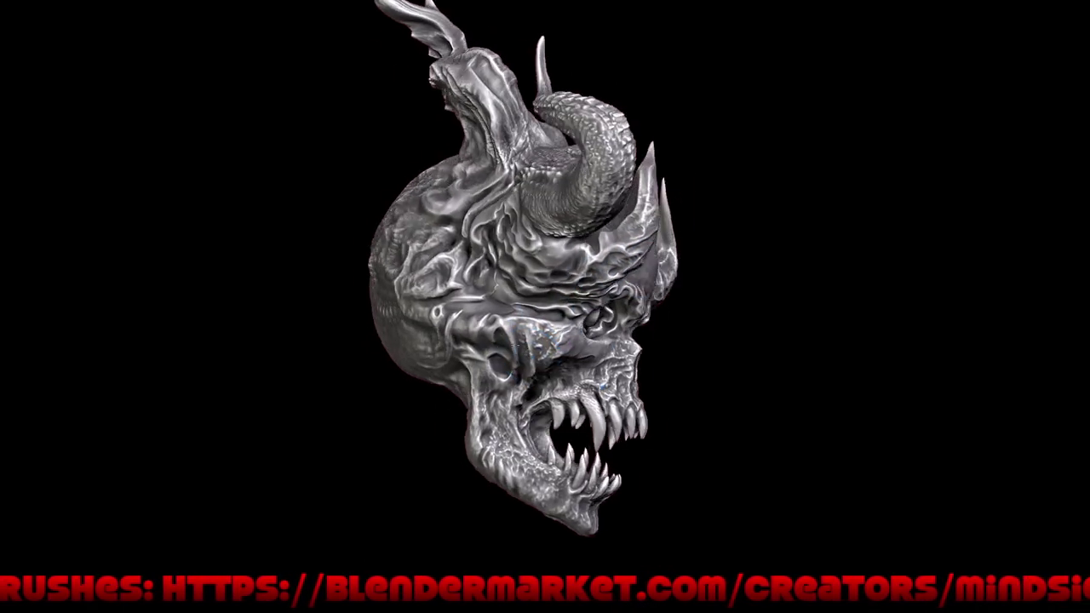
pyautogui.scroll(2, 494, 356)
pyautogui.scroll(3, 477, 324)
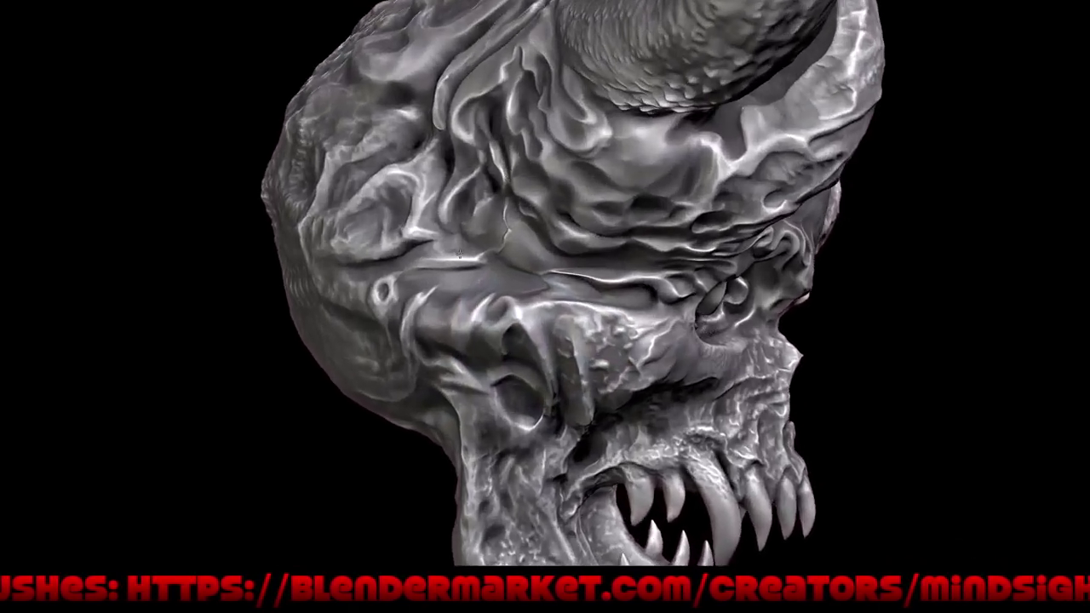
pyautogui.scroll(3, 451, 273)
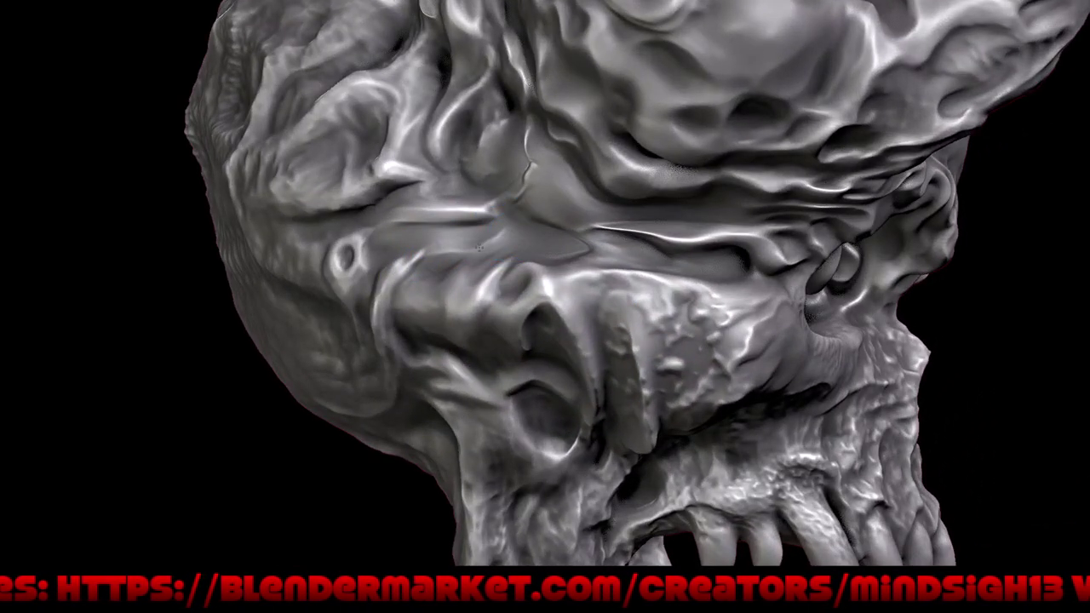
# Raise a curled ridge along the cheek crease beside the lower eye socket, then inspect it from several angles.
pyautogui.moveTo(390, 257)
pyautogui.mouseDown()
pyautogui.moveTo(362, 302)
pyautogui.moveTo(430, 252)
pyautogui.mouseUp()
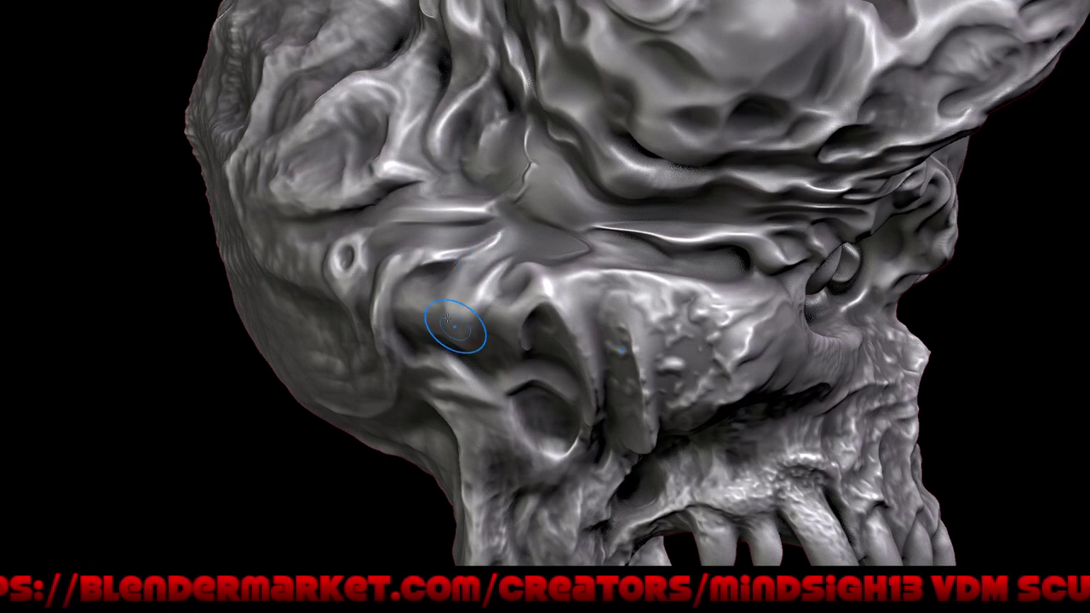
pyautogui.moveTo(450, 316); pyautogui.dragTo(501, 373, button='middle')
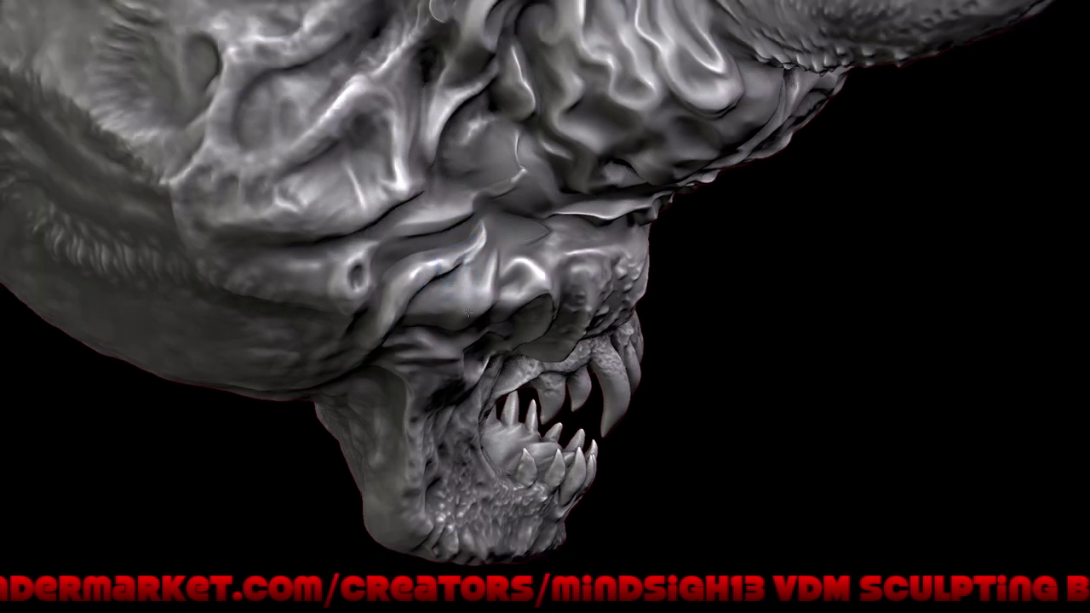
pyautogui.moveTo(386, 270); pyautogui.dragTo(447, 327, button='middle')
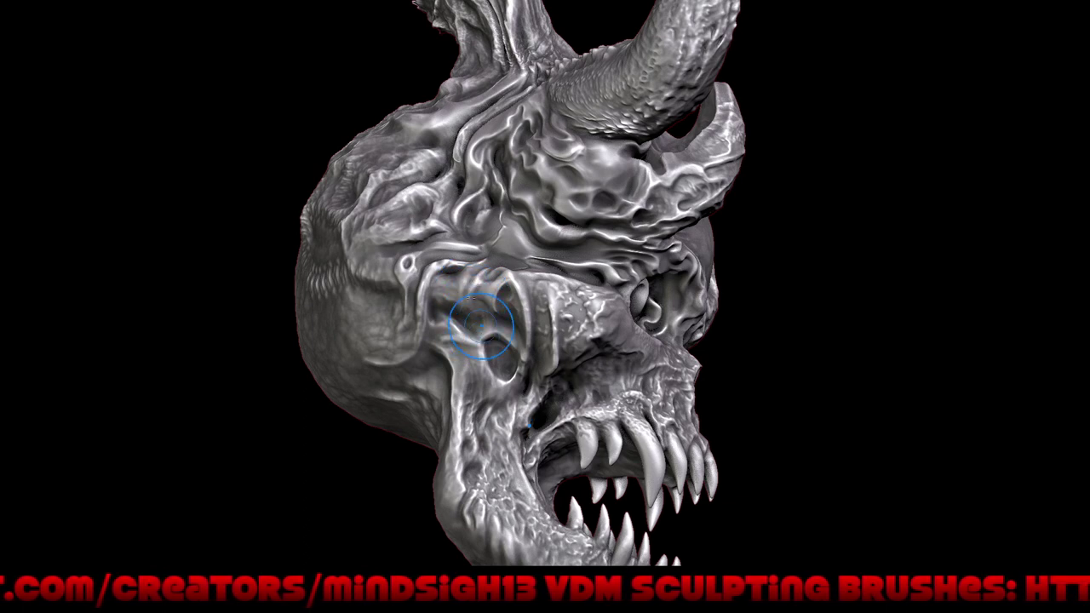
pyautogui.moveTo(541, 294)
pyautogui.mouseDown(button='right')
pyautogui.moveTo(507, 302)
pyautogui.moveTo(510, 277)
pyautogui.mouseUp(button='right')
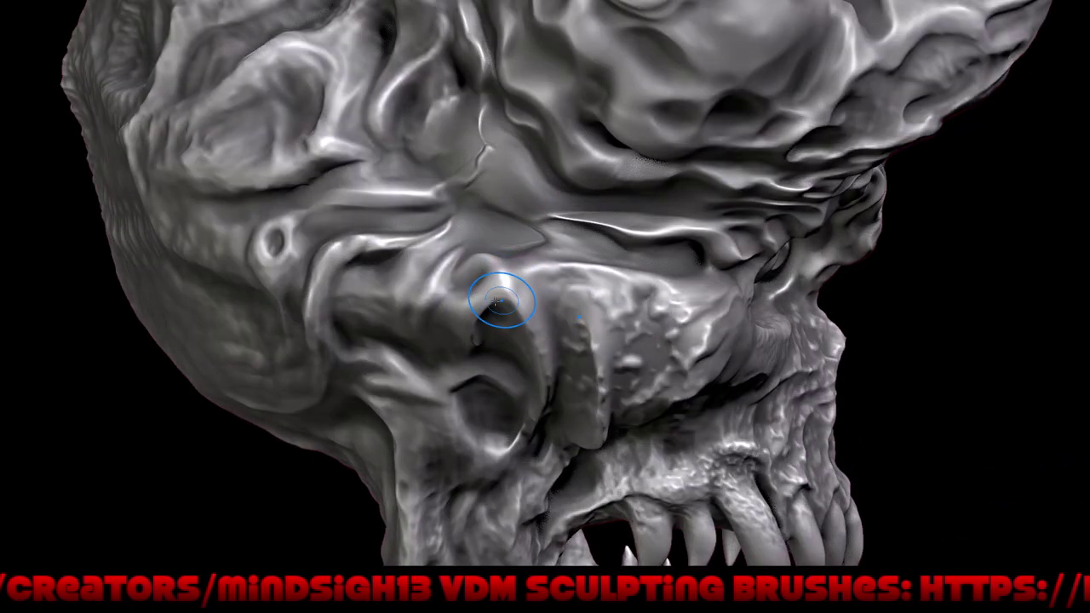
pyautogui.moveTo(499, 377); pyautogui.dragTo(467, 310, button='right')
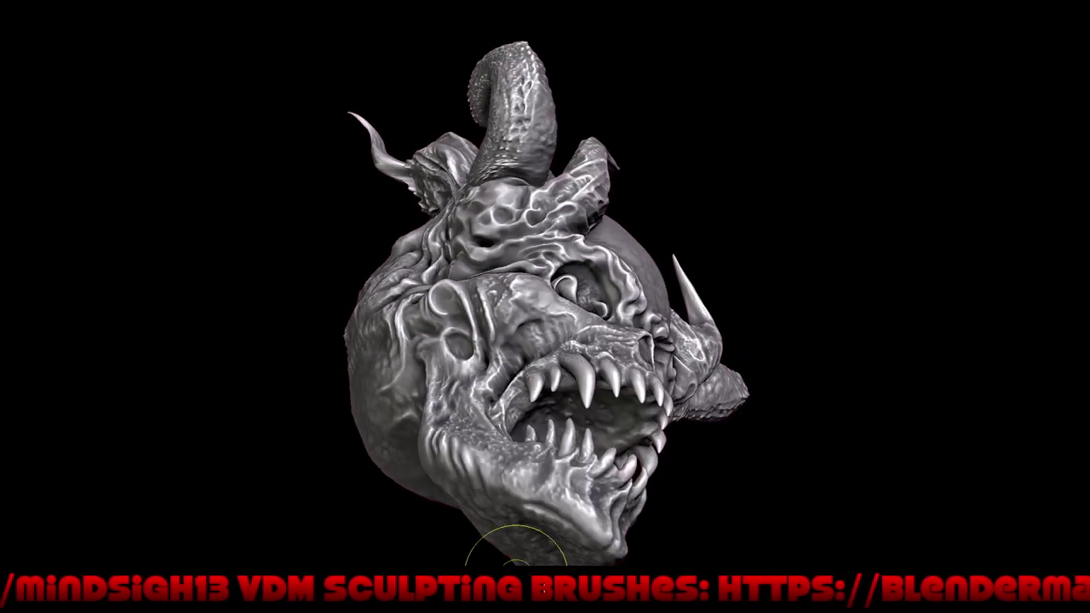
# Sculpt a curved ridge over the eye socket from a left-side view.
pyautogui.moveTo(506, 579)
pyautogui.mouseDown()
pyautogui.moveTo(681, 450)
pyautogui.moveTo(653, 451)
pyautogui.mouseUp()
pyautogui.moveTo(714, 433); pyautogui.dragTo(475, 389)
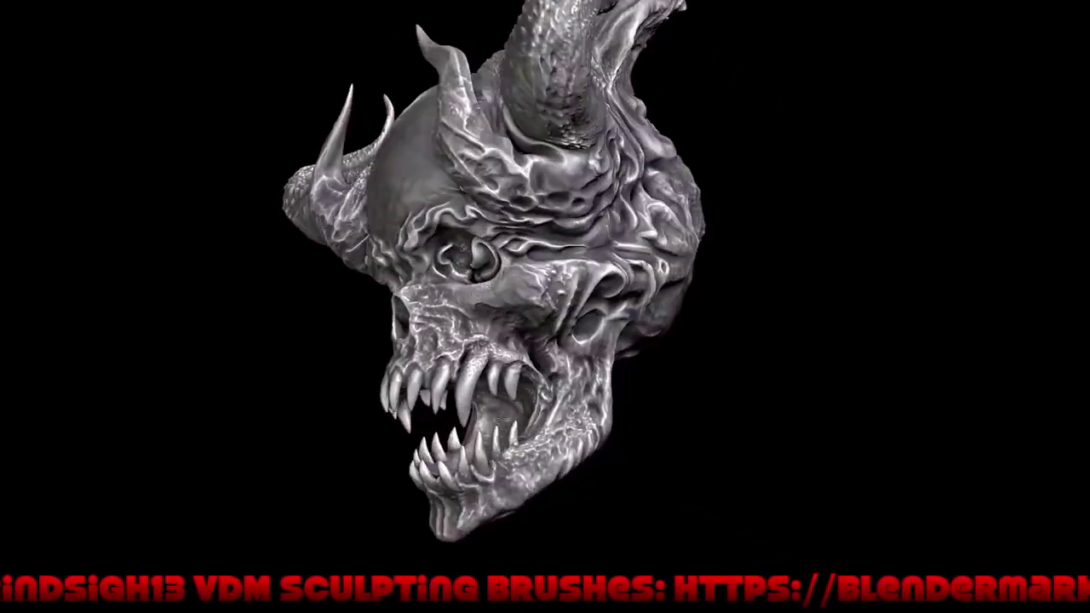
pyautogui.moveTo(608, 361); pyautogui.dragTo(596, 333)
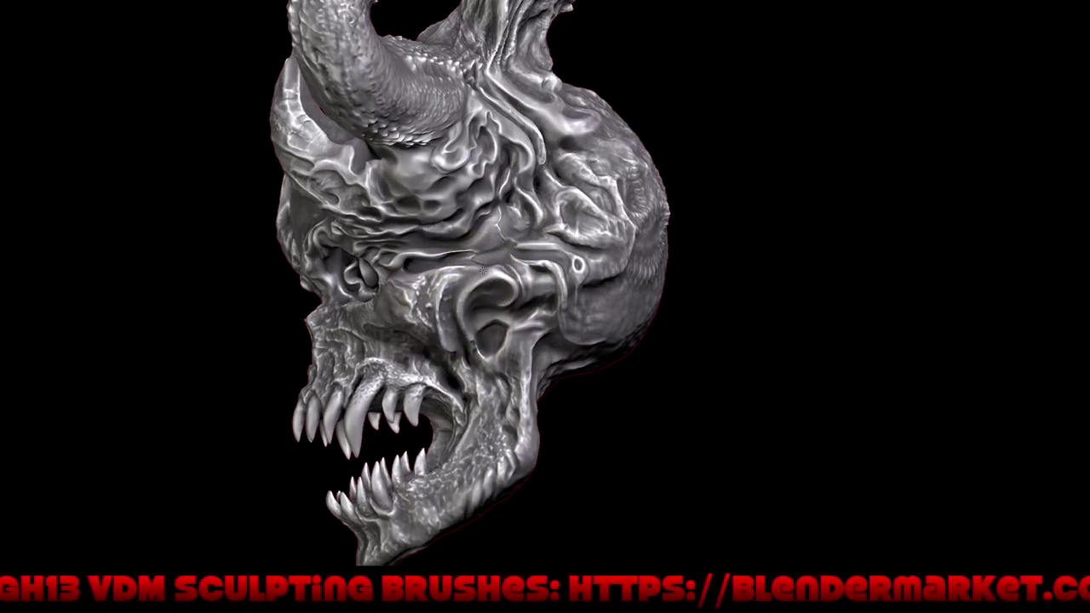
pyautogui.moveTo(449, 284); pyautogui.dragTo(468, 273)
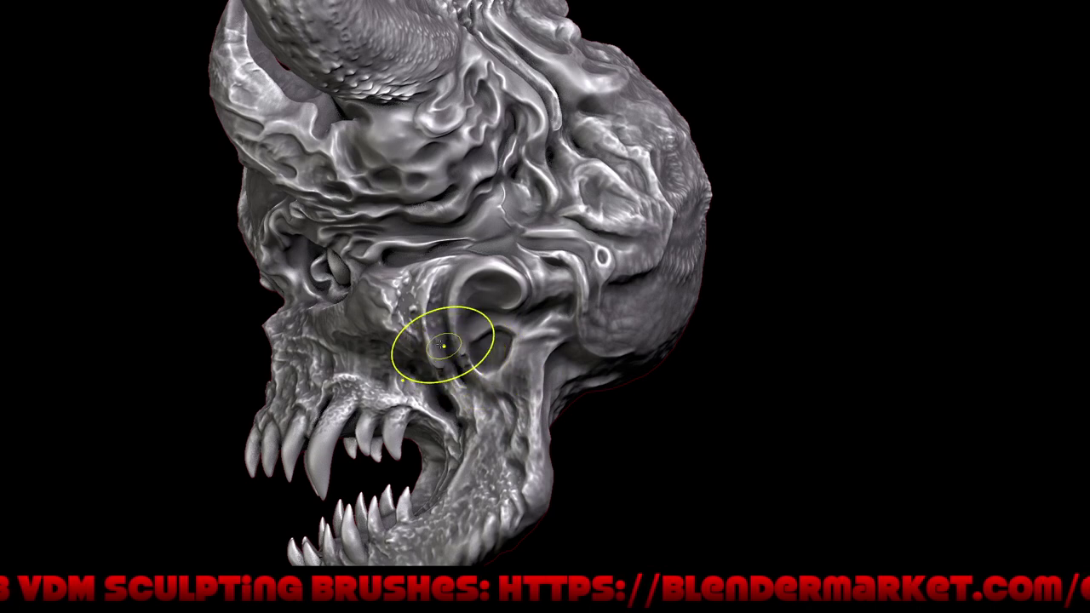
pyautogui.moveTo(444, 340)
pyautogui.mouseDown()
pyautogui.moveTo(431, 317)
pyautogui.moveTo(487, 399)
pyautogui.moveTo(534, 358)
pyautogui.mouseUp()
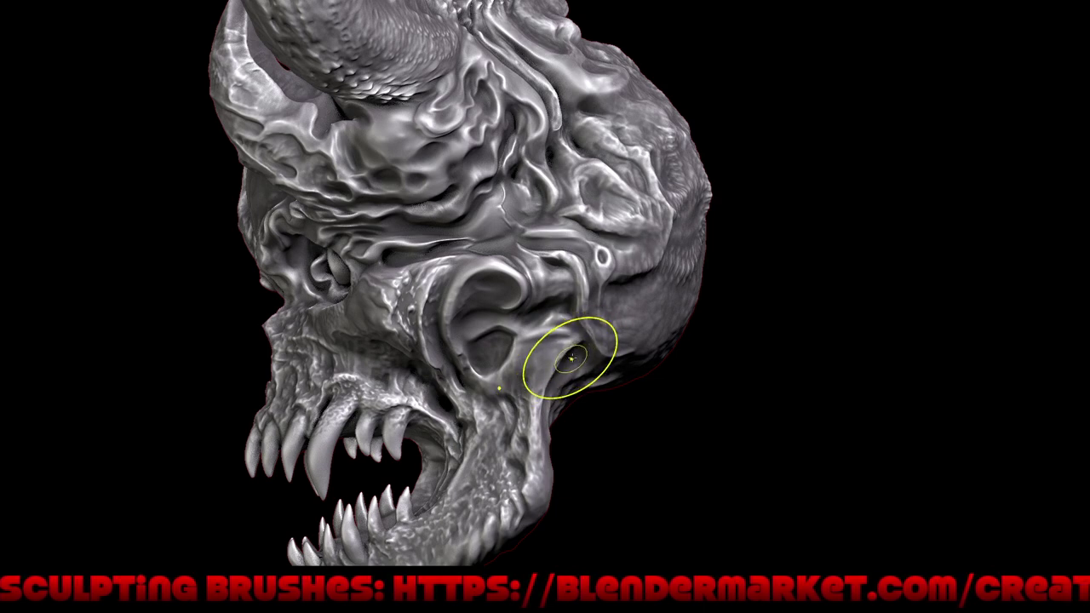
# Smooth the cheek beneath the eye socket into a softer curve.
pyautogui.moveTo(586, 349)
pyautogui.mouseDown()
pyautogui.moveTo(603, 329)
pyautogui.moveTo(608, 341)
pyautogui.moveTo(616, 322)
pyautogui.moveTo(555, 392)
pyautogui.mouseUp()
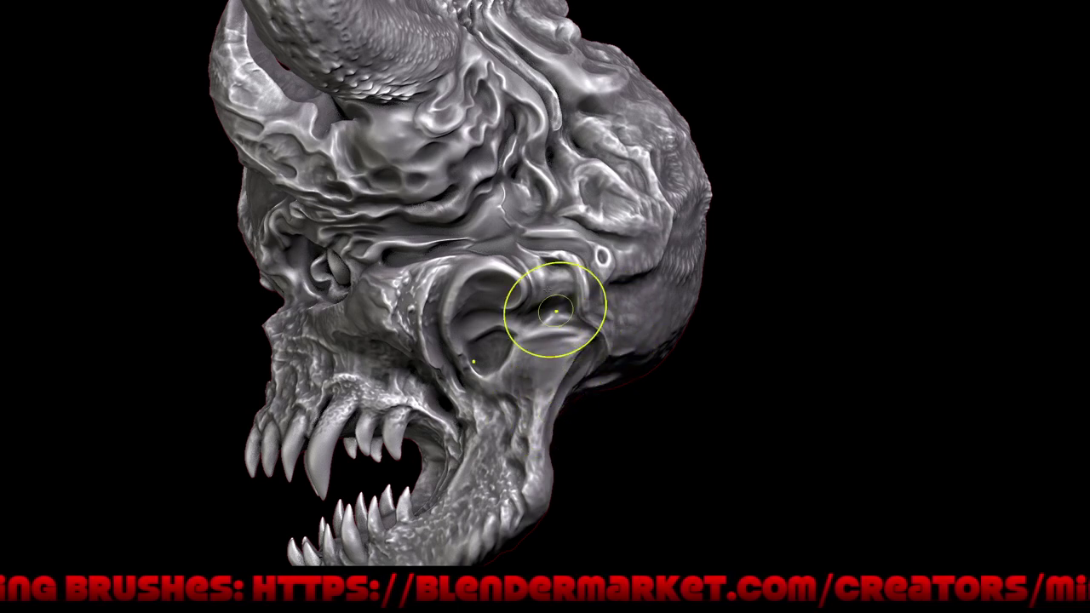
pyautogui.scroll(-5, 552, 312)
pyautogui.moveTo(601, 479)
pyautogui.mouseDown(button='middle')
pyautogui.moveTo(765, 416)
pyautogui.moveTo(733, 377)
pyautogui.moveTo(652, 349)
pyautogui.mouseUp(button='middle')
# Deepen the eyelid fold around the eye socket, viewed from the side of the snout.
pyautogui.scroll(2, 631, 341)
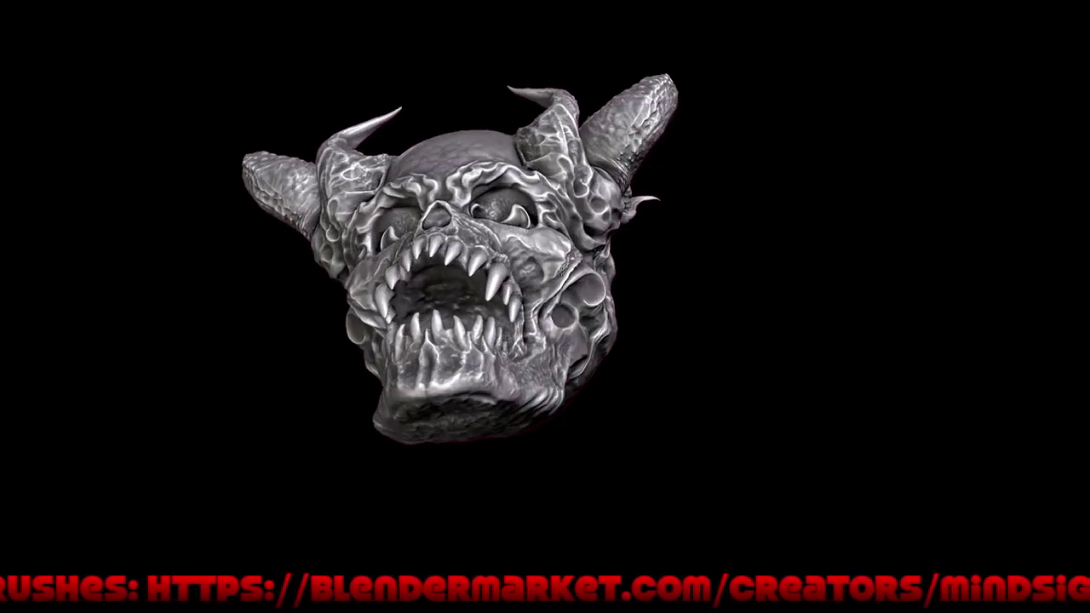
pyautogui.scroll(3, 596, 324)
pyautogui.scroll(2, 553, 307)
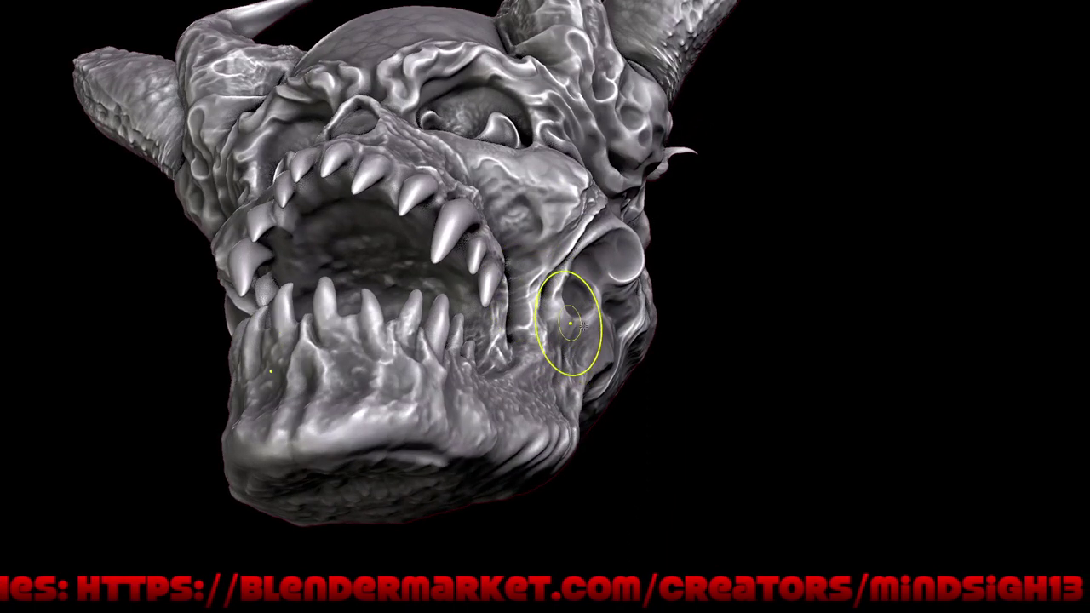
pyautogui.moveTo(568, 323)
pyautogui.mouseDown(button='middle')
pyautogui.moveTo(599, 334)
pyautogui.moveTo(562, 294)
pyautogui.mouseUp(button='middle')
pyautogui.scroll(-2, 599, 335)
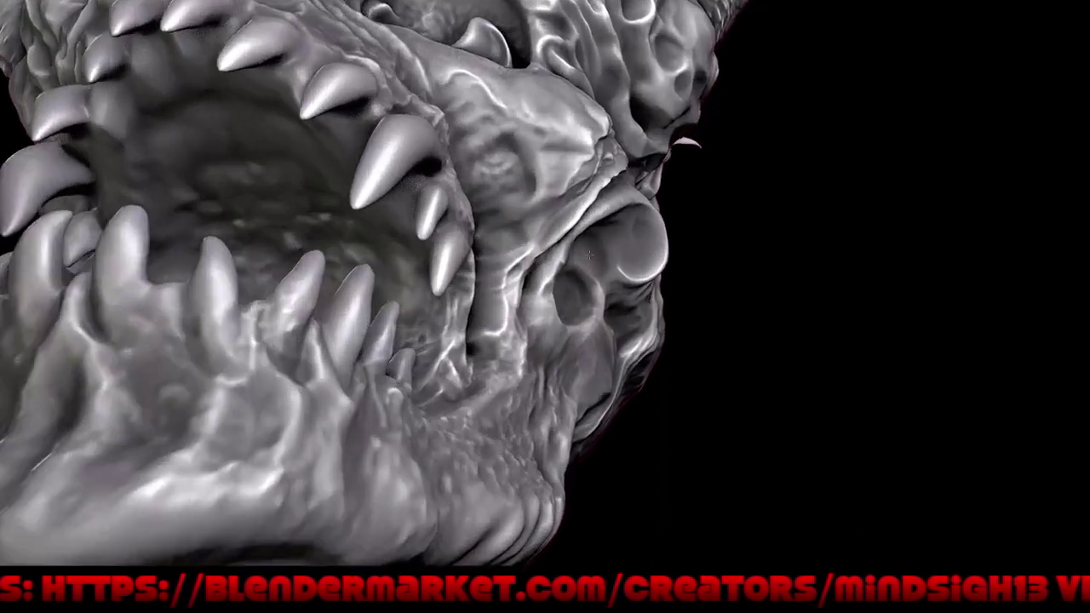
pyautogui.scroll(3, 558, 285)
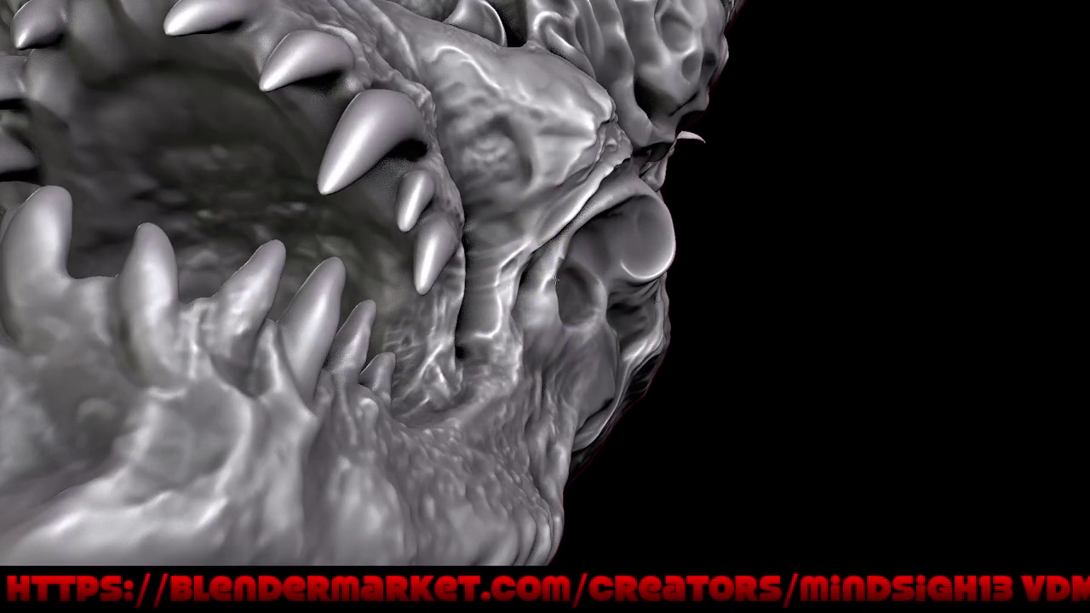
pyautogui.moveTo(625, 287); pyautogui.dragTo(539, 266, button='middle')
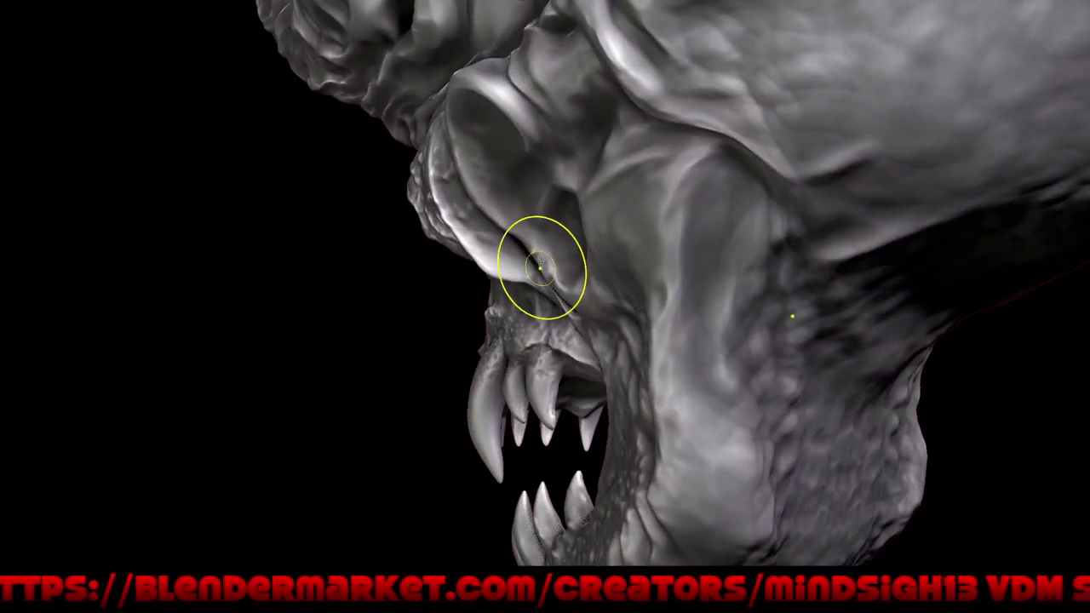
pyautogui.moveTo(540, 266); pyautogui.dragTo(521, 250)
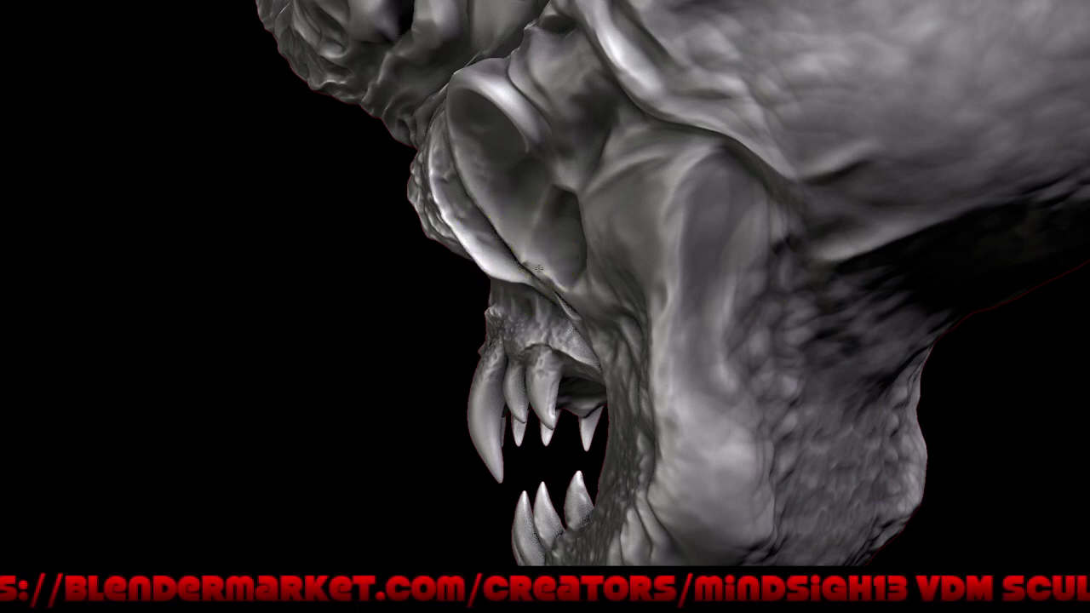
# Add bumpy texture along the ridge beside the snout and jaw.
pyautogui.moveTo(527, 304)
pyautogui.mouseDown(button='middle')
pyautogui.moveTo(694, 317)
pyautogui.moveTo(499, 317)
pyautogui.mouseUp(button='middle')
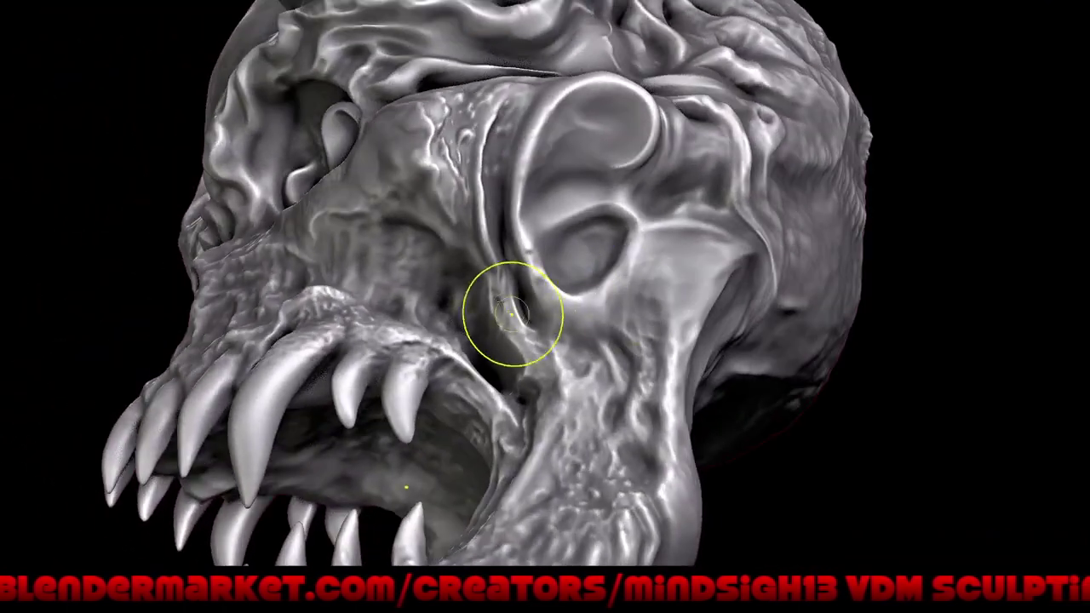
pyautogui.scroll(3, 499, 316)
pyautogui.scroll(3, 540, 266)
pyautogui.moveTo(540, 267); pyautogui.dragTo(505, 289, button='middle')
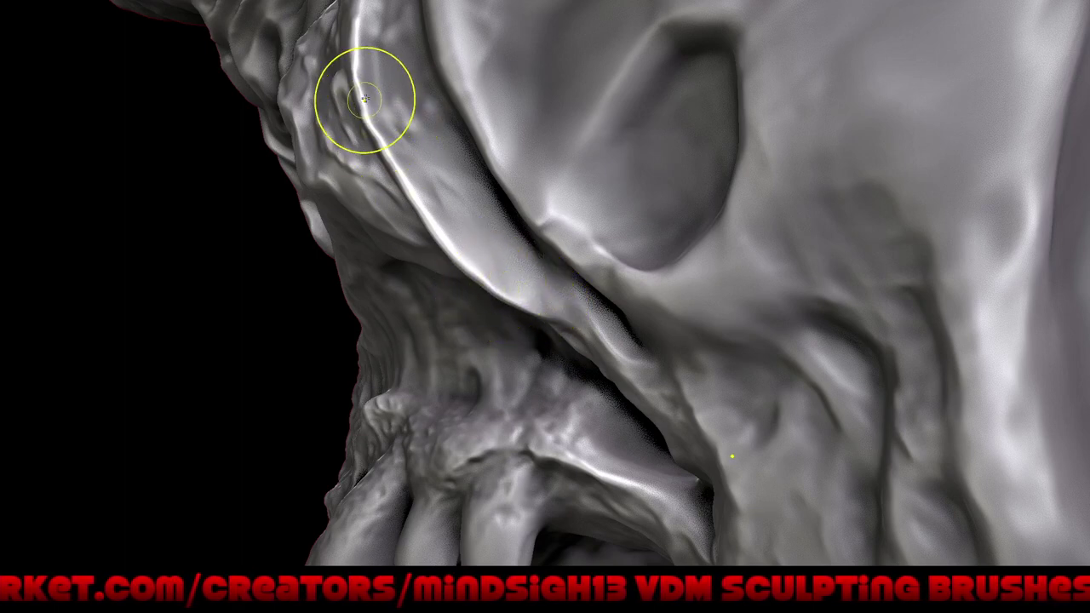
pyautogui.moveTo(383, 145); pyautogui.dragTo(357, 84)
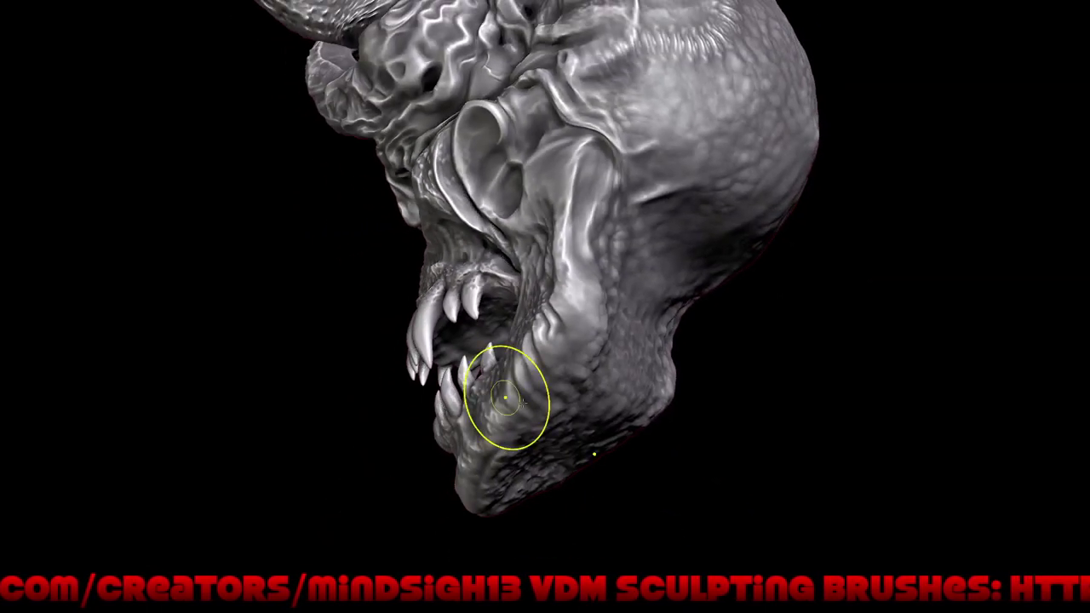
pyautogui.moveTo(503, 389)
pyautogui.mouseDown()
pyautogui.moveTo(616, 433)
pyautogui.moveTo(657, 409)
pyautogui.moveTo(653, 335)
pyautogui.moveTo(669, 419)
pyautogui.moveTo(640, 366)
pyautogui.moveTo(698, 389)
pyautogui.mouseUp()
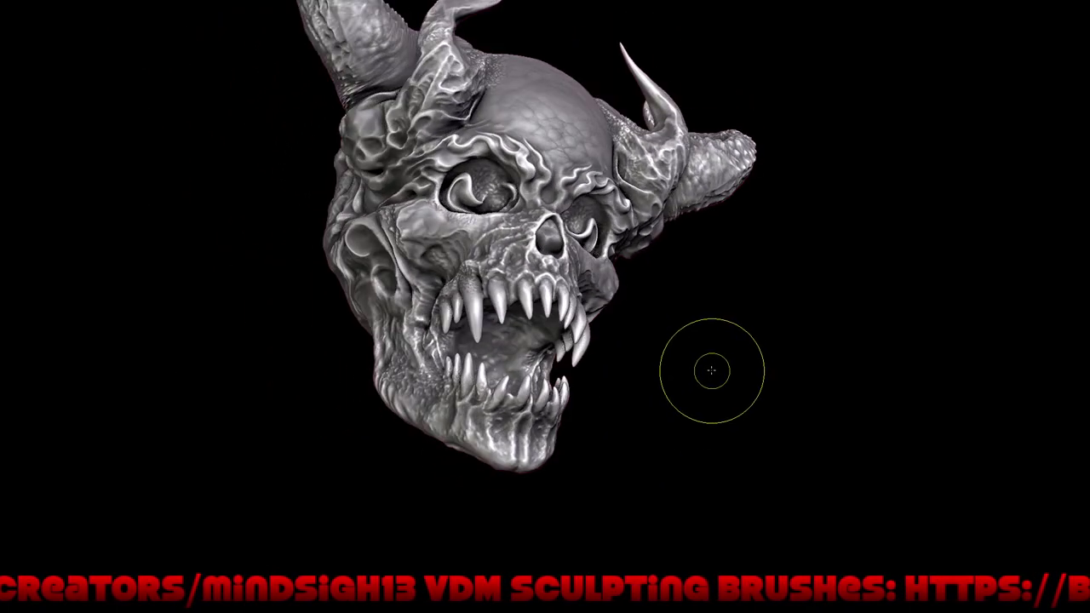
# Switch to the Pinch brush via Quick Favorites and zoom in on the jaw corner by the fangs.
pyautogui.moveTo(679, 390)
pyautogui.mouseDown()
pyautogui.moveTo(719, 420)
pyautogui.moveTo(698, 401)
pyautogui.mouseUp()
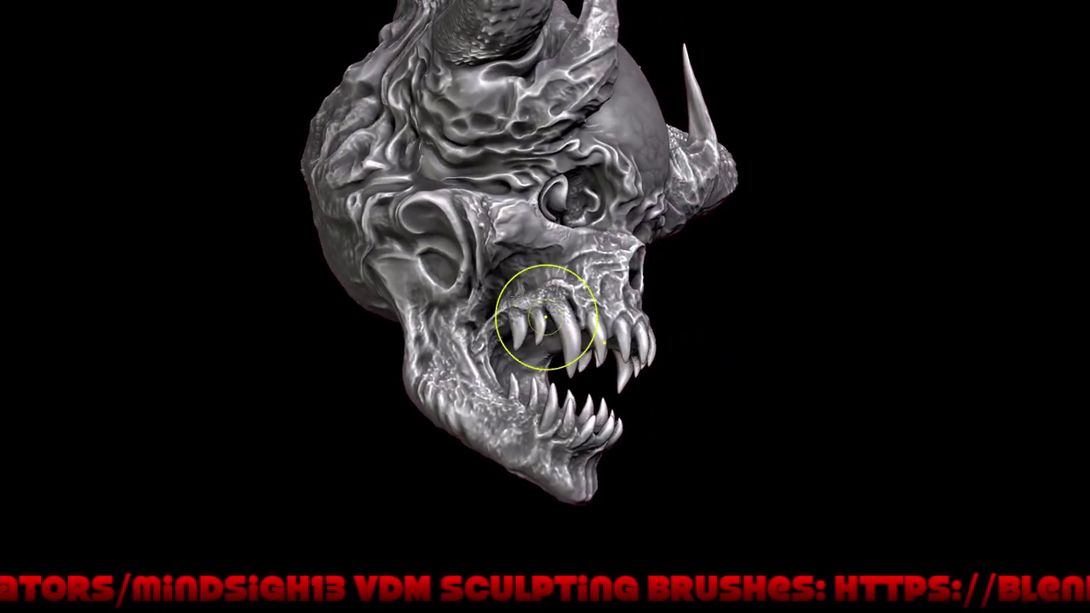
pyautogui.scroll(3, 486, 318)
pyautogui.scroll(2, 503, 289)
pyautogui.moveTo(511, 266); pyautogui.dragTo(504, 305, button='middle')
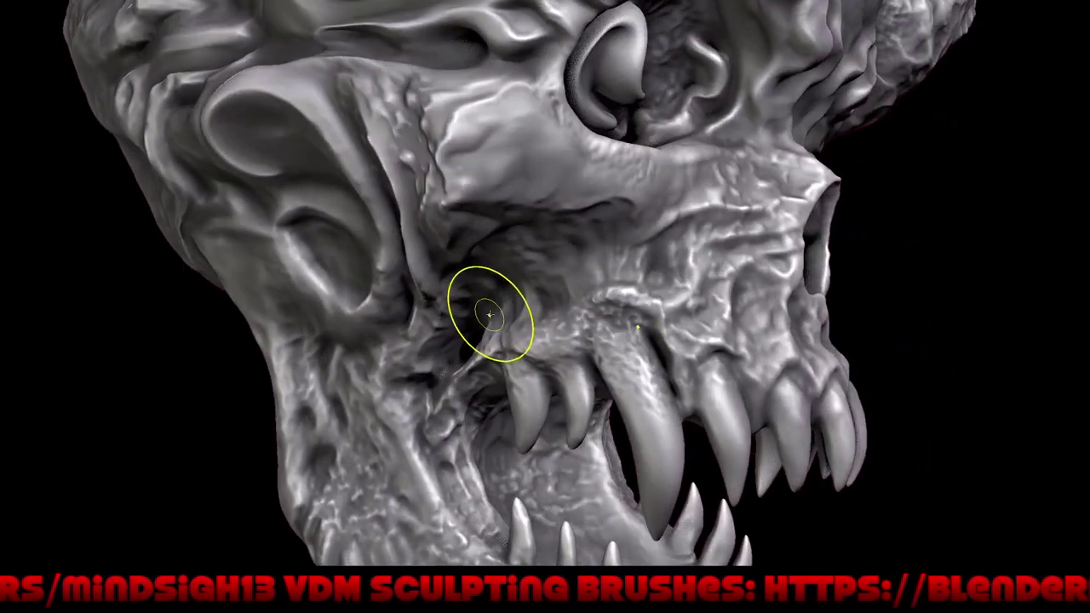
pyautogui.press('q')
pyautogui.click(477, 369)
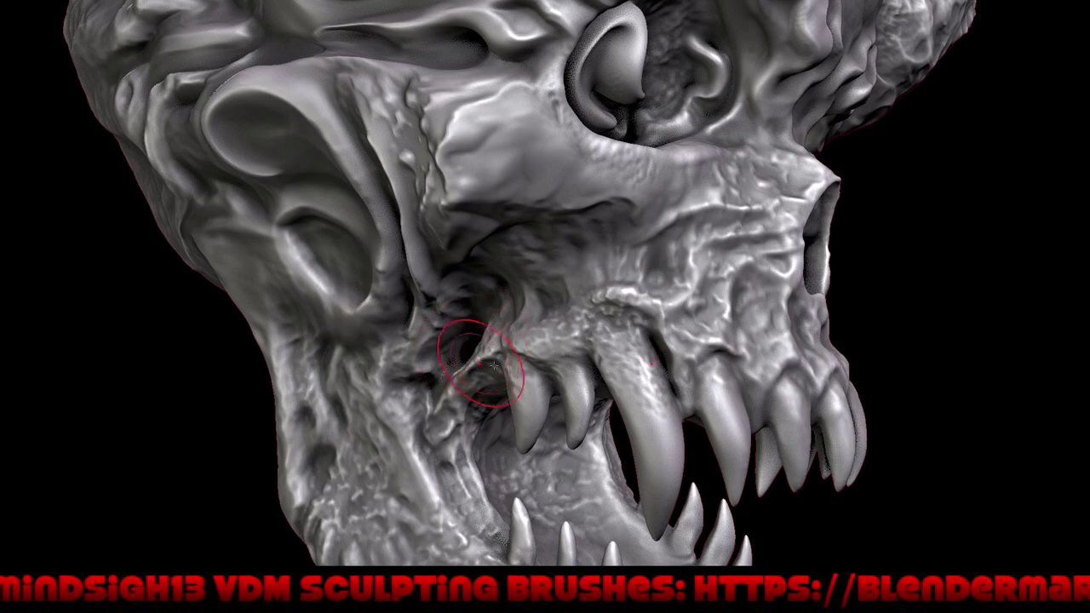
pyautogui.moveTo(494, 367)
pyautogui.mouseDown(button='middle')
pyautogui.moveTo(432, 319)
pyautogui.moveTo(434, 338)
pyautogui.mouseUp(button='middle')
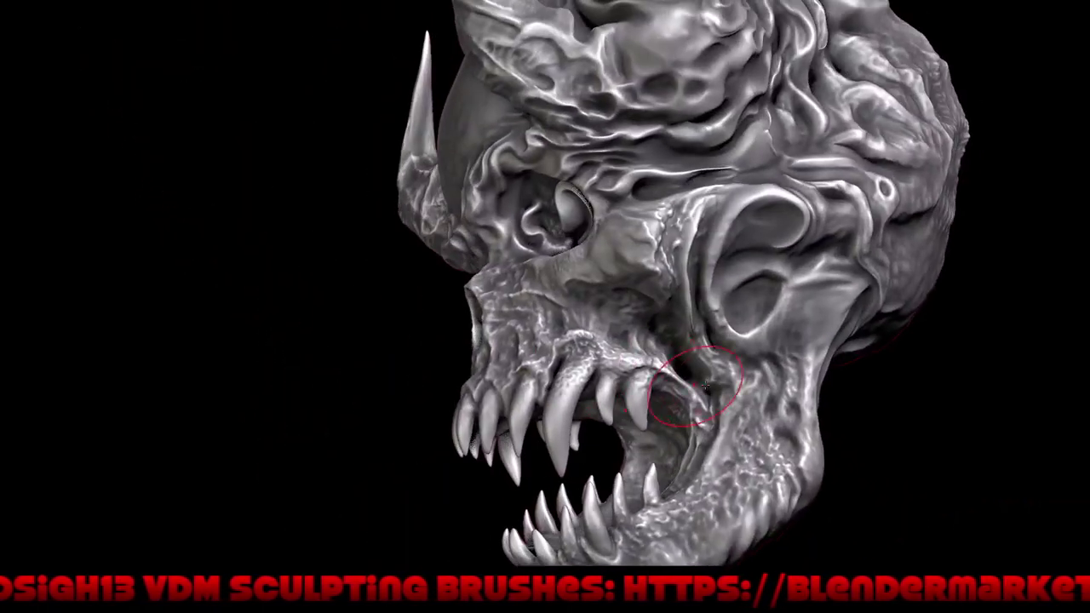
pyautogui.scroll(2, 707, 386)
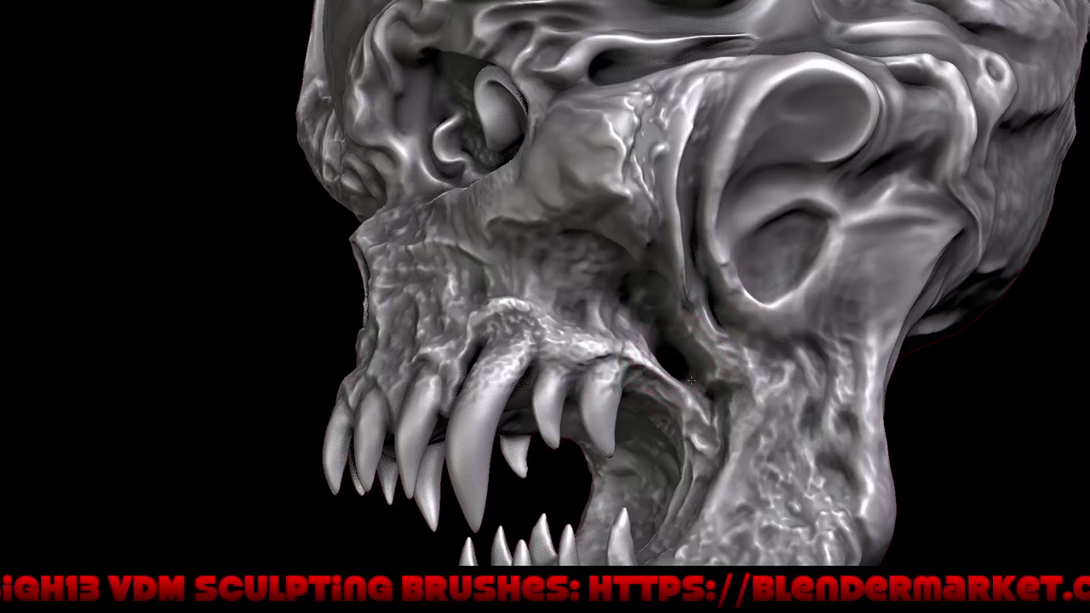